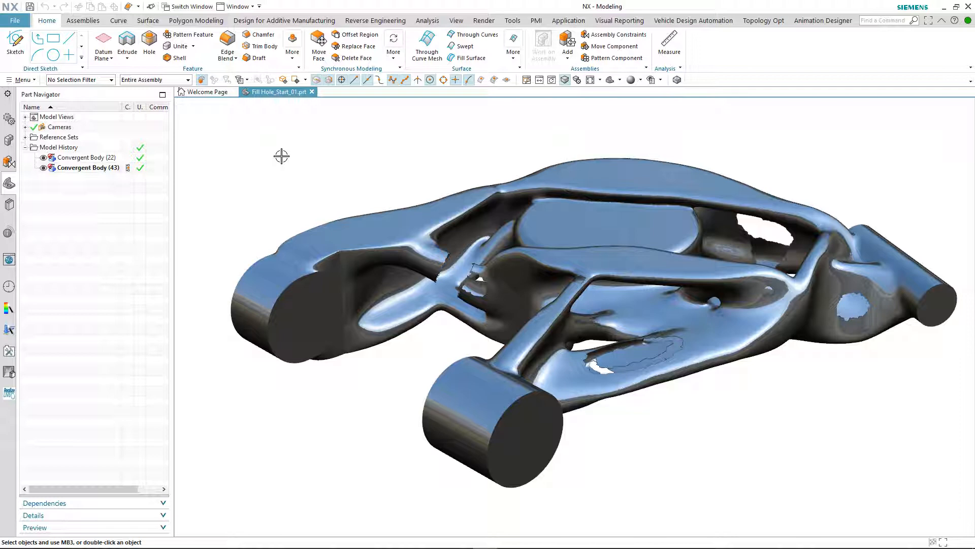
- Highlight Convergent Body (22) and Convergent Body (43) in turn, and examine the model's facet edges
{"action": "left_click", "coordinate": [101, 158]}
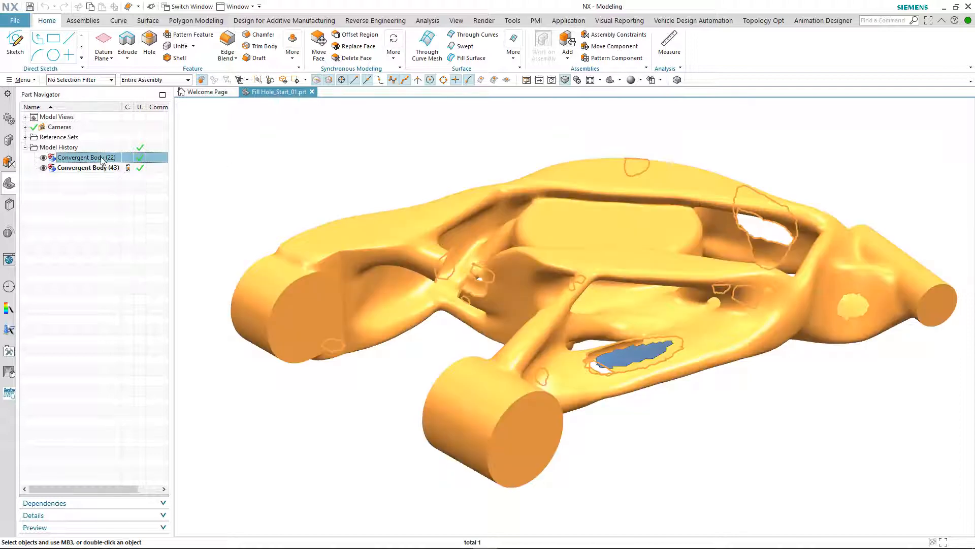
{"action": "left_click", "coordinate": [97, 189]}
{"action": "left_click", "coordinate": [95, 168]}
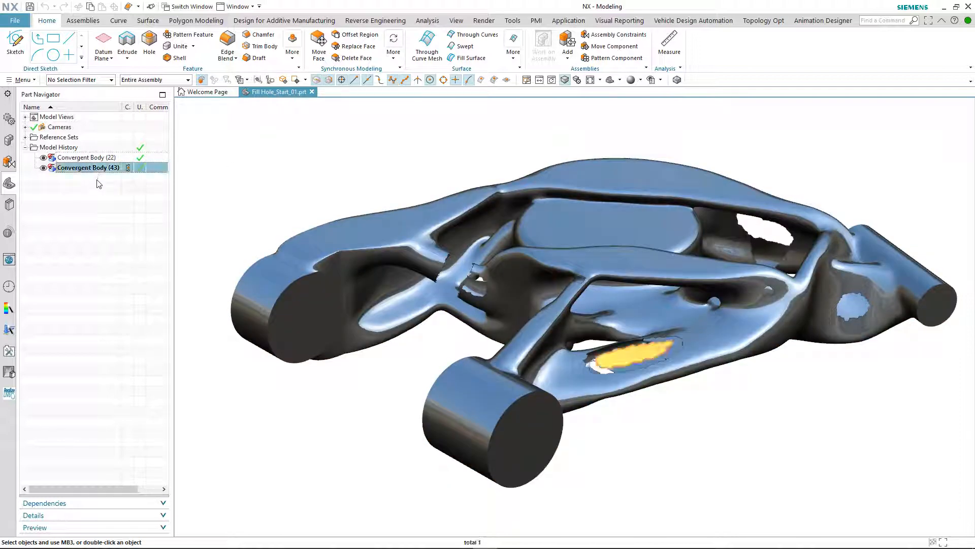
{"action": "left_click", "coordinate": [101, 197]}
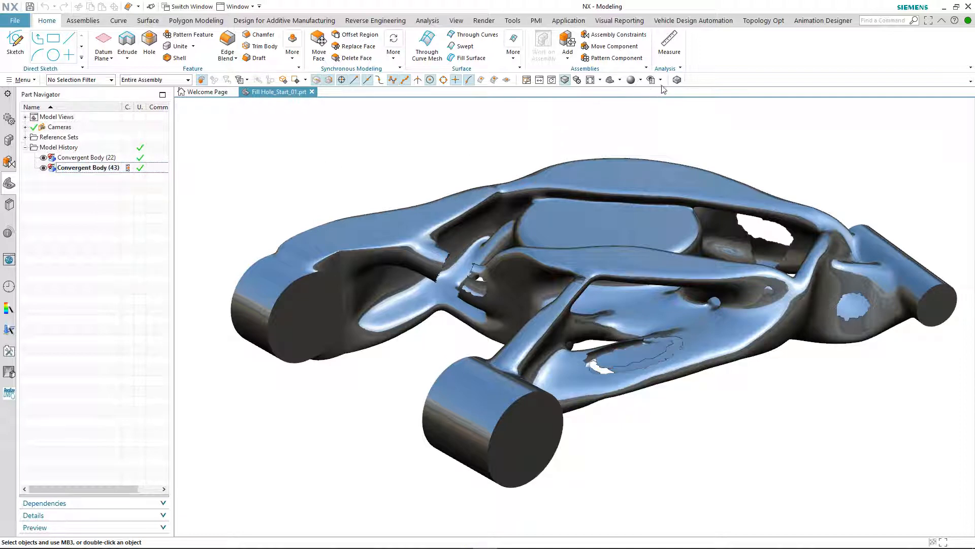
{"action": "left_click", "coordinate": [677, 80]}
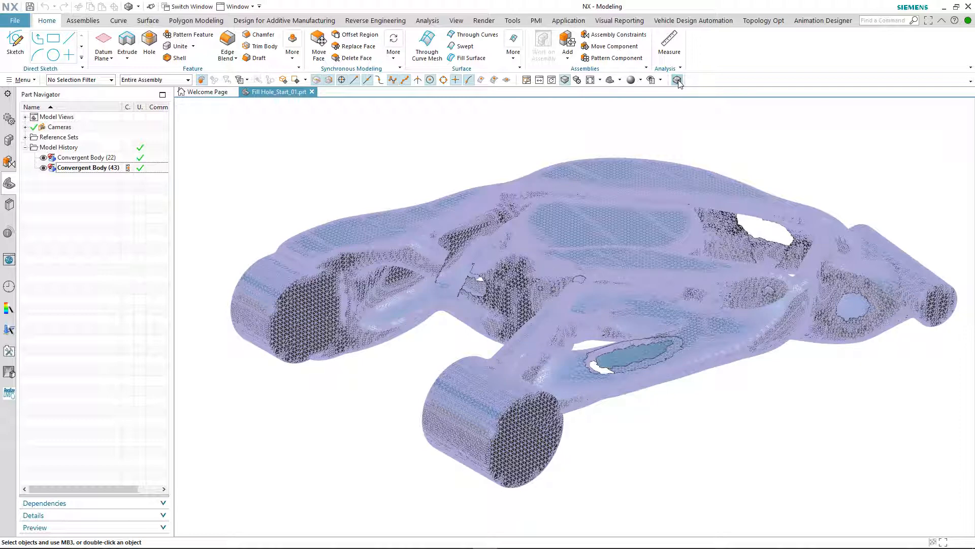
{"action": "left_click", "coordinate": [677, 80]}
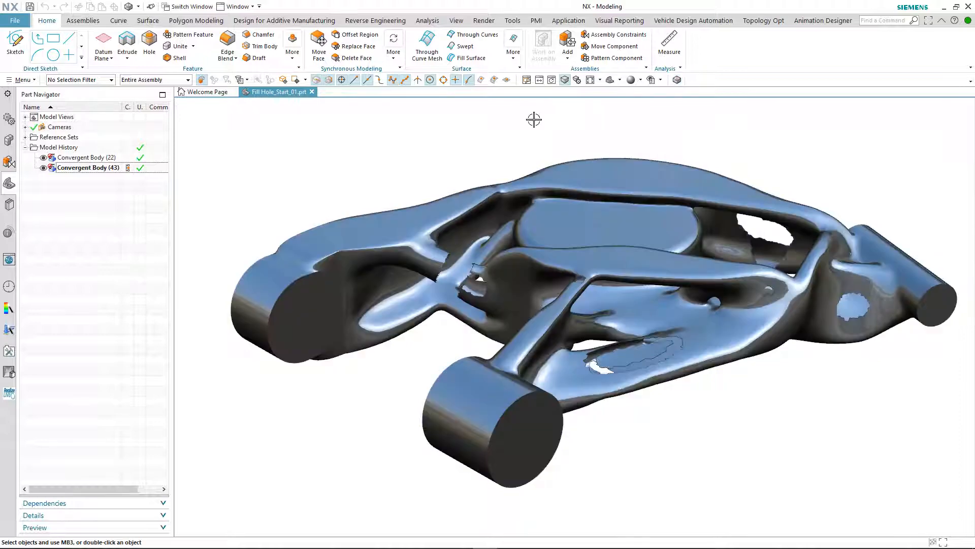
- With facet edges shown, define a Close Notch fill on Convergent Body (22) between the two corner vertices of the notch at the broken strut's end
{"action": "middle_click_drag", "start_coordinate": [478, 138], "coordinate": [382, 147]}
{"action": "scroll", "coordinate": [453, 229], "scroll_direction": "up", "scroll_amount": 8}
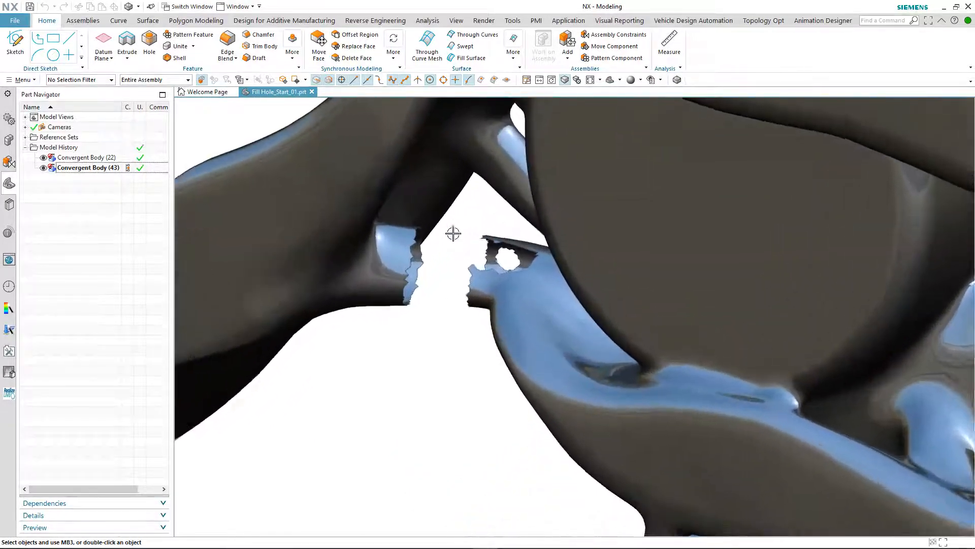
{"action": "scroll", "coordinate": [451, 199], "scroll_direction": "up", "scroll_amount": 5}
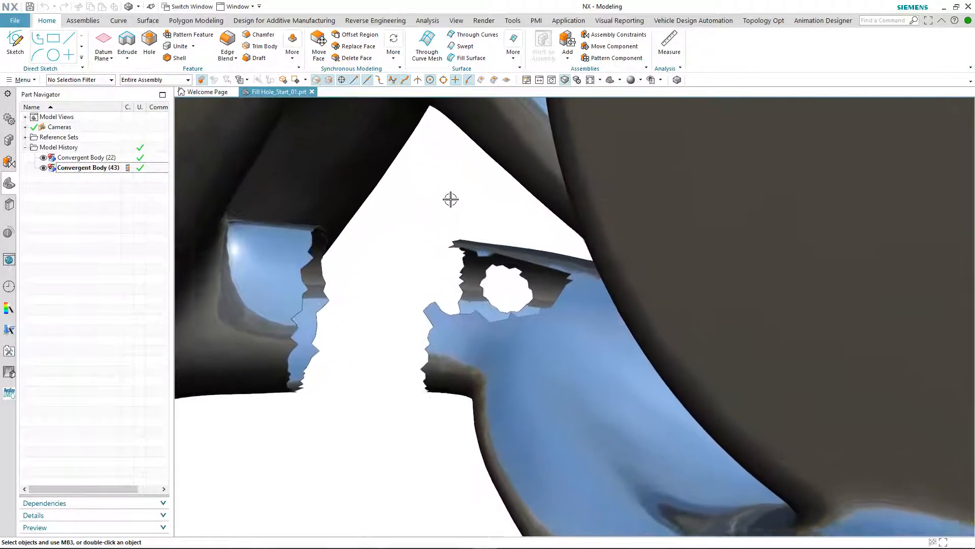
{"action": "left_click", "coordinate": [192, 21]}
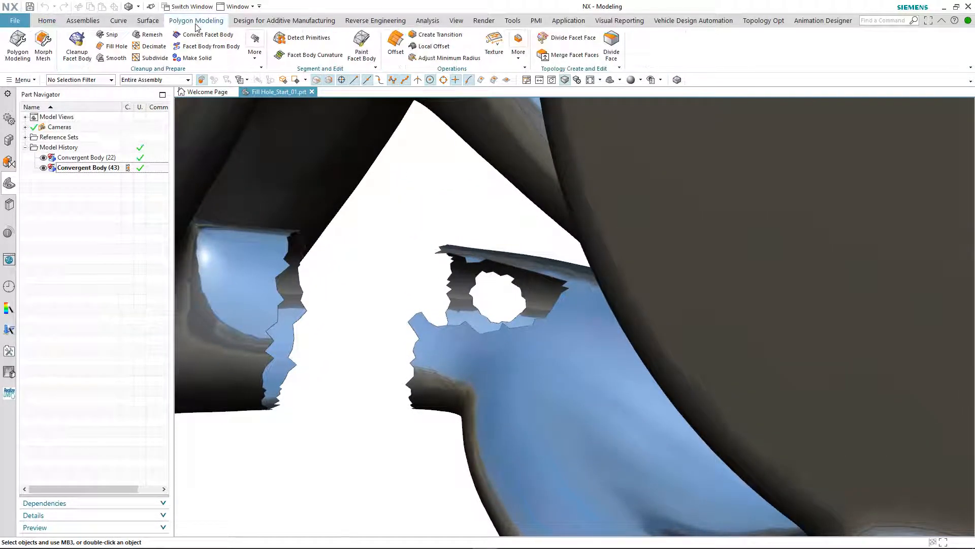
{"action": "left_click", "coordinate": [112, 47]}
{"action": "left_click", "coordinate": [80, 112]}
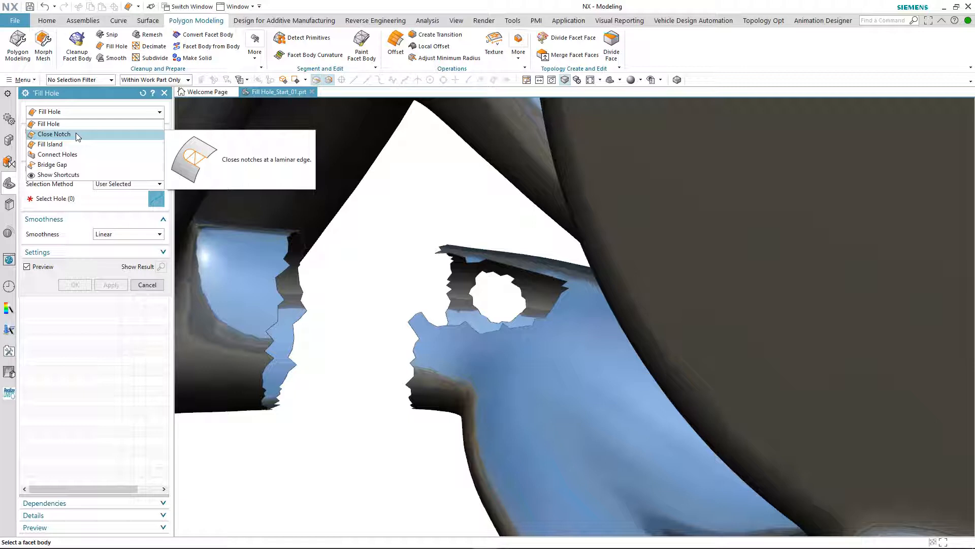
{"action": "left_click", "coordinate": [76, 133]}
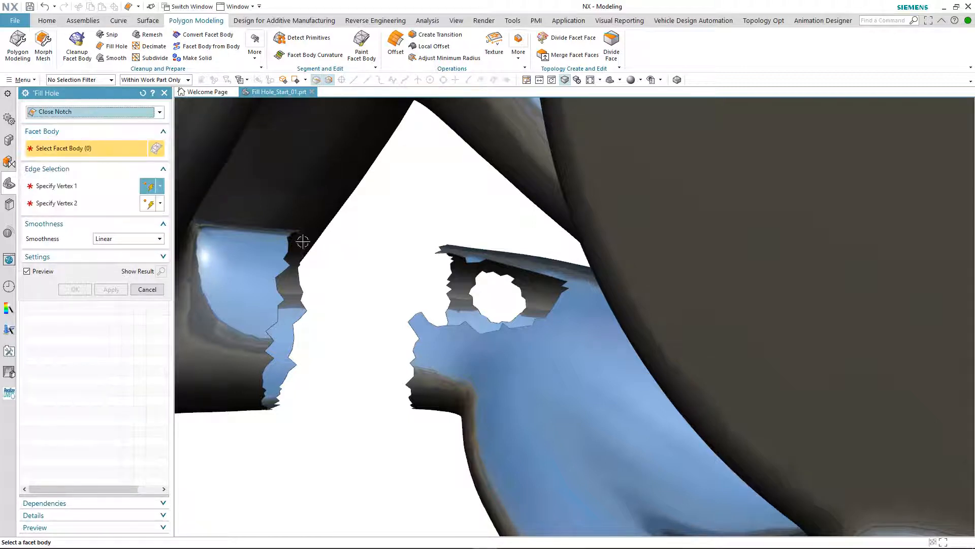
{"action": "scroll", "coordinate": [369, 249], "scroll_direction": "up", "scroll_amount": 3}
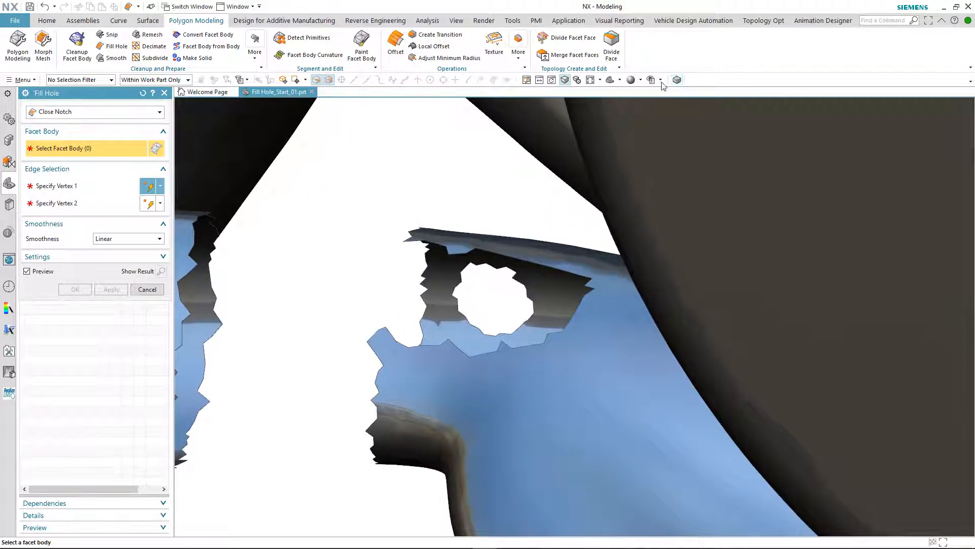
{"action": "left_click", "coordinate": [405, 241]}
{"action": "left_click", "coordinate": [404, 241]}
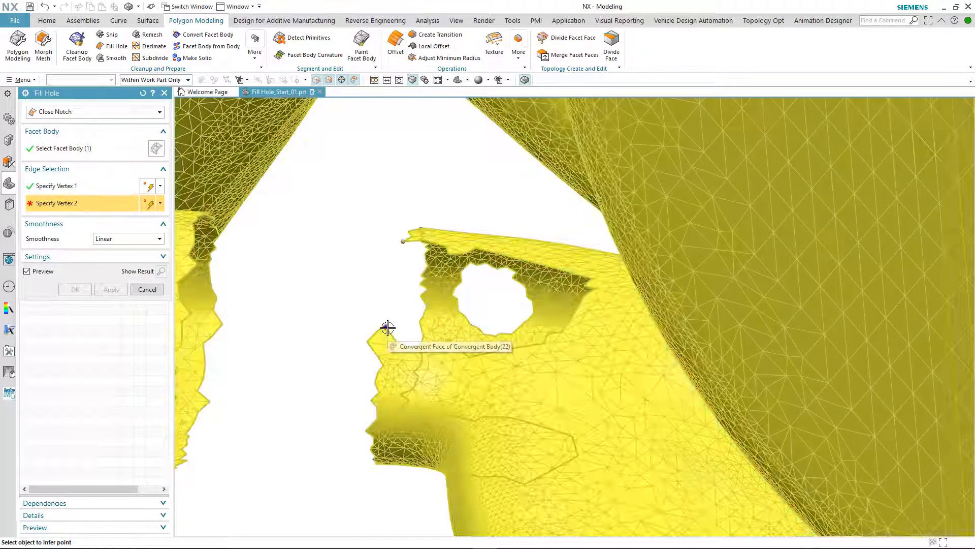
{"action": "left_click", "coordinate": [387, 326]}
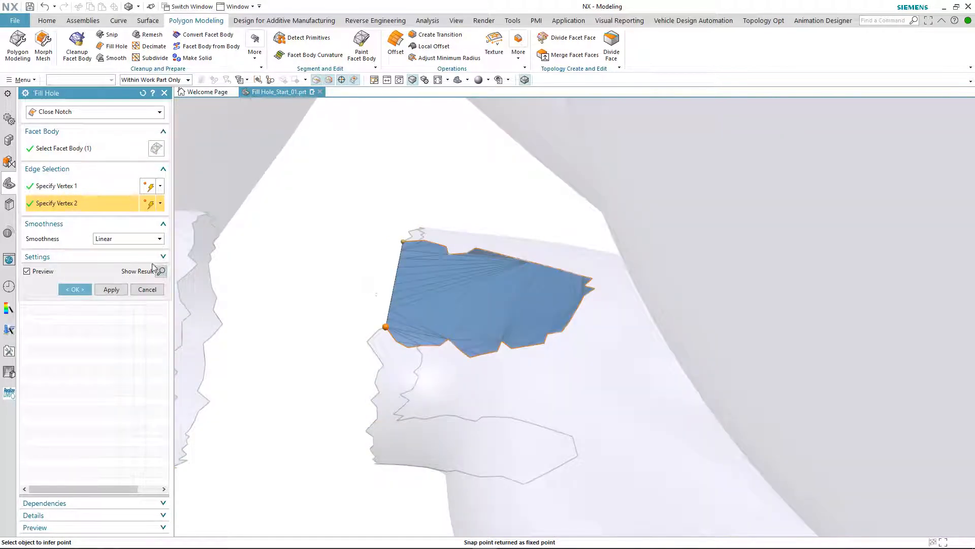
- Create the notch fill with Tangent Based smoothness, and hide the facet edges
{"action": "left_click", "coordinate": [127, 239]}
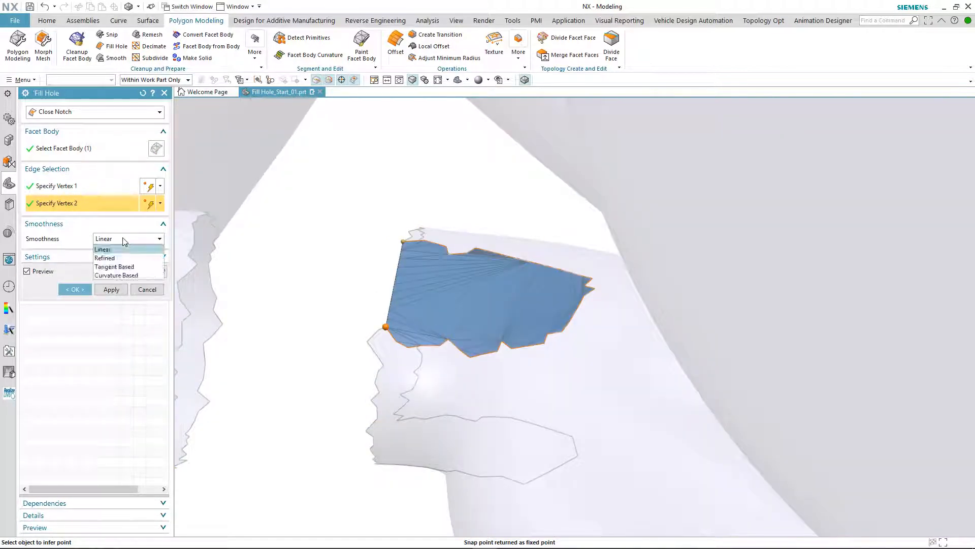
{"action": "left_click", "coordinate": [119, 267]}
{"action": "left_click", "coordinate": [525, 79]}
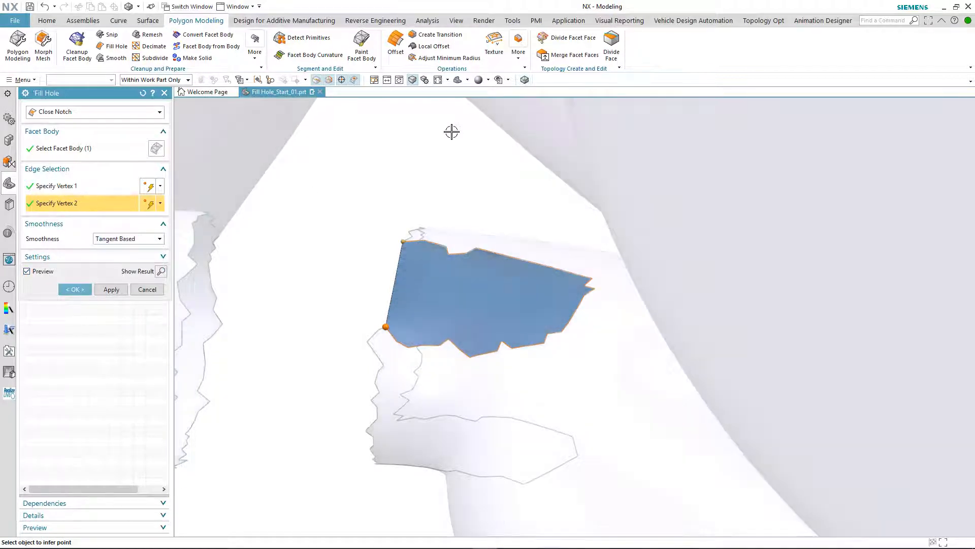
{"action": "middle_click_drag", "start_coordinate": [428, 142], "coordinate": [289, 313]}
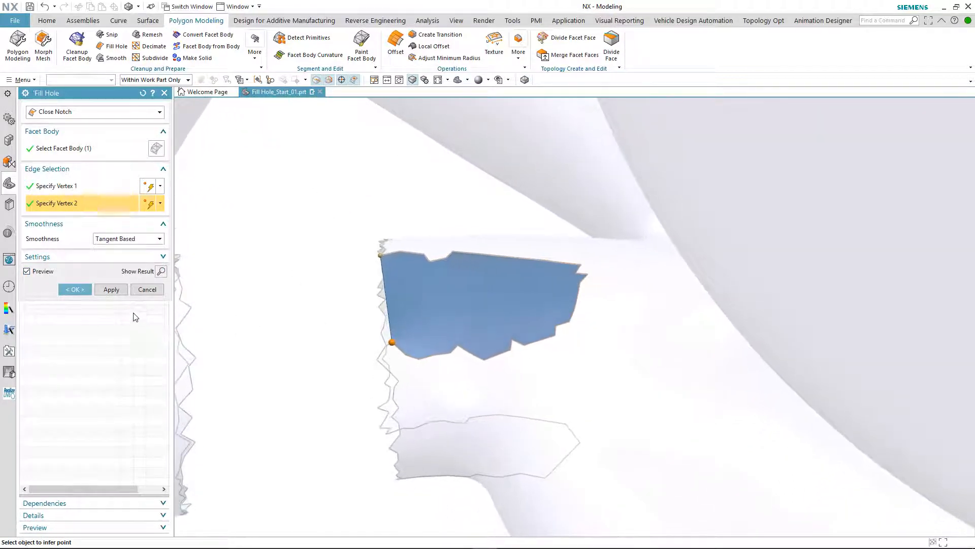
{"action": "left_click", "coordinate": [76, 288]}
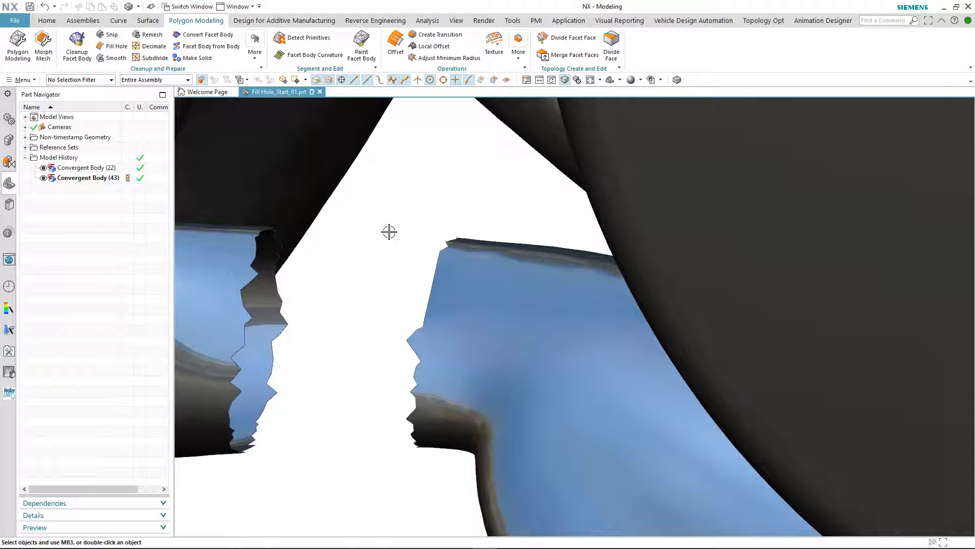
- Join the two open ends of the broken strut on Convergent Body (22) with Connect Holes, using Curvature Based smoothness
{"action": "middle_click_drag", "start_coordinate": [389, 232], "coordinate": [380, 229]}
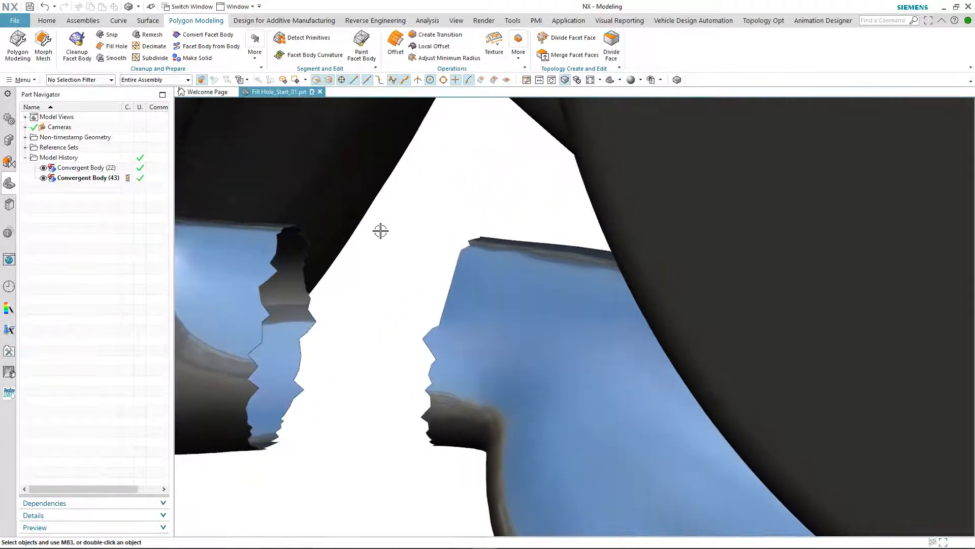
{"action": "left_click", "coordinate": [118, 49]}
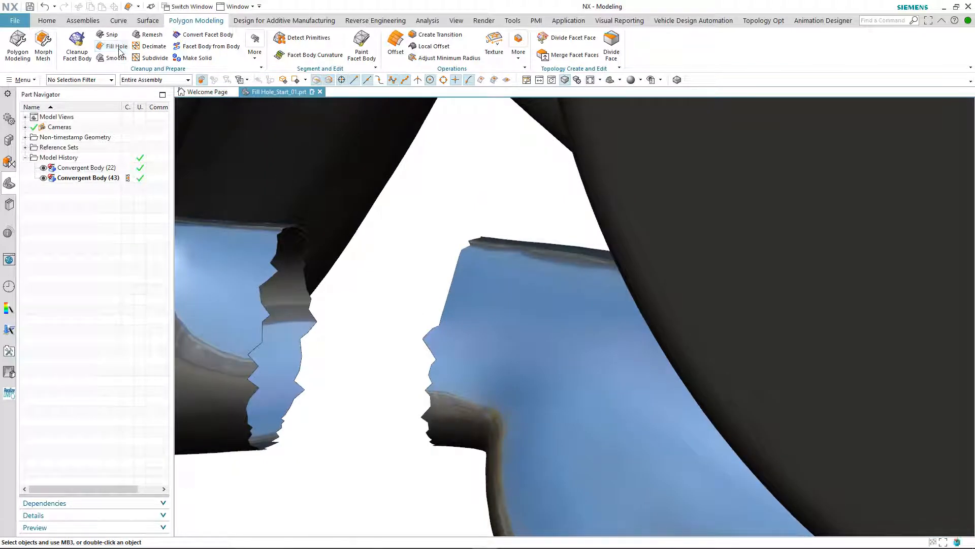
{"action": "left_click", "coordinate": [65, 113]}
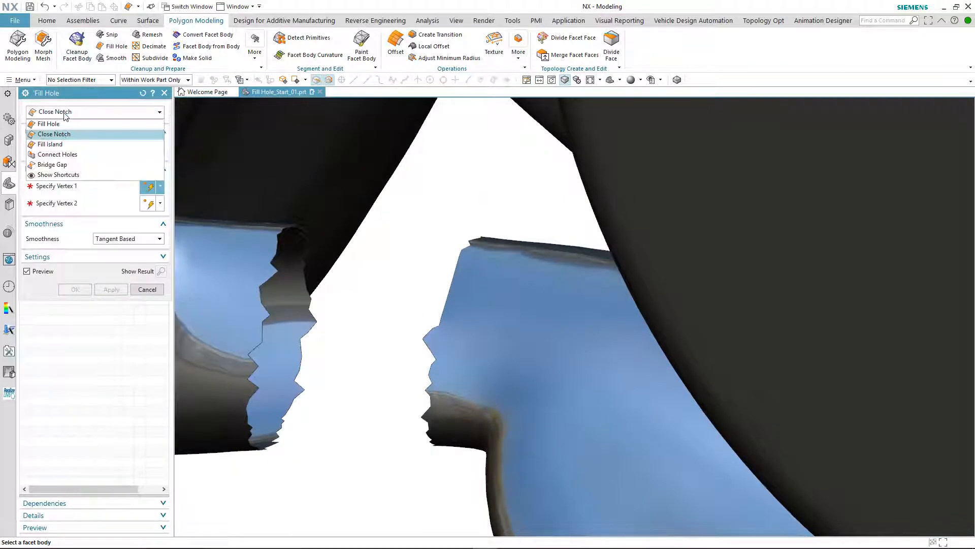
{"action": "left_click", "coordinate": [62, 155]}
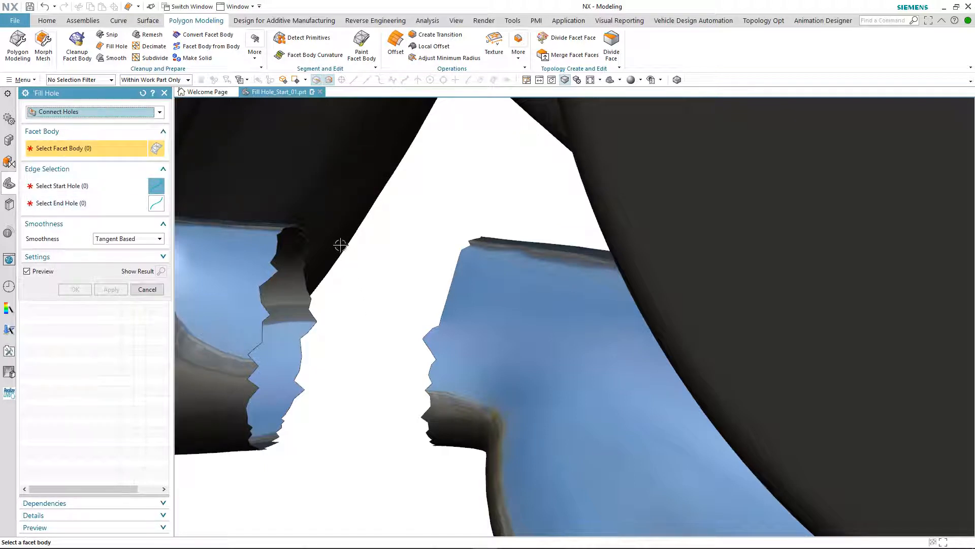
{"action": "left_click", "coordinate": [340, 245]}
{"action": "left_click", "coordinate": [315, 320]}
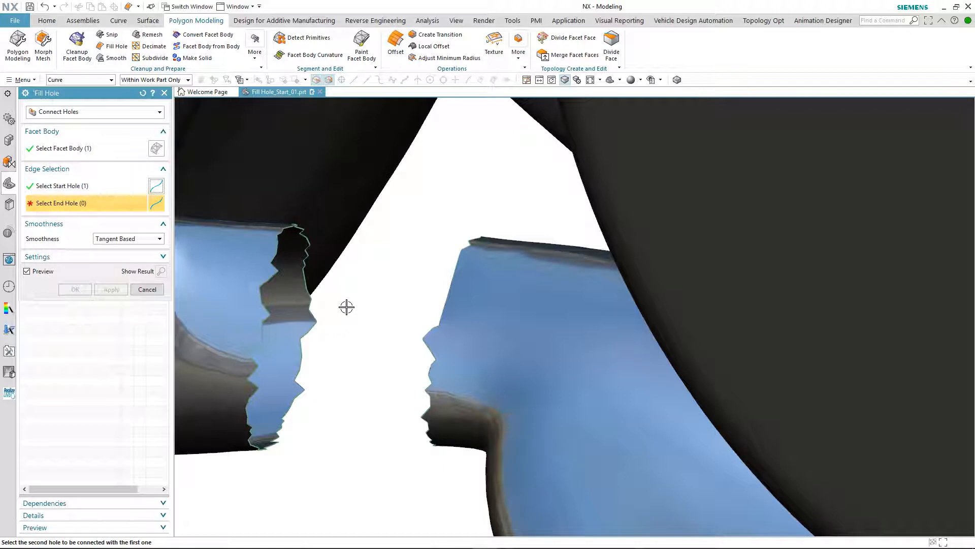
{"action": "left_click", "coordinate": [441, 305]}
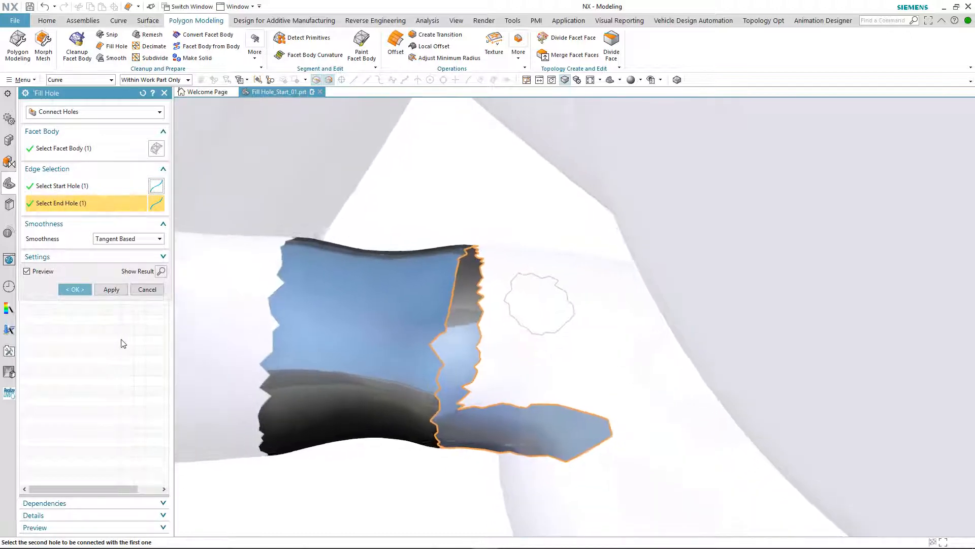
{"action": "left_click", "coordinate": [128, 239]}
{"action": "left_click", "coordinate": [122, 277]}
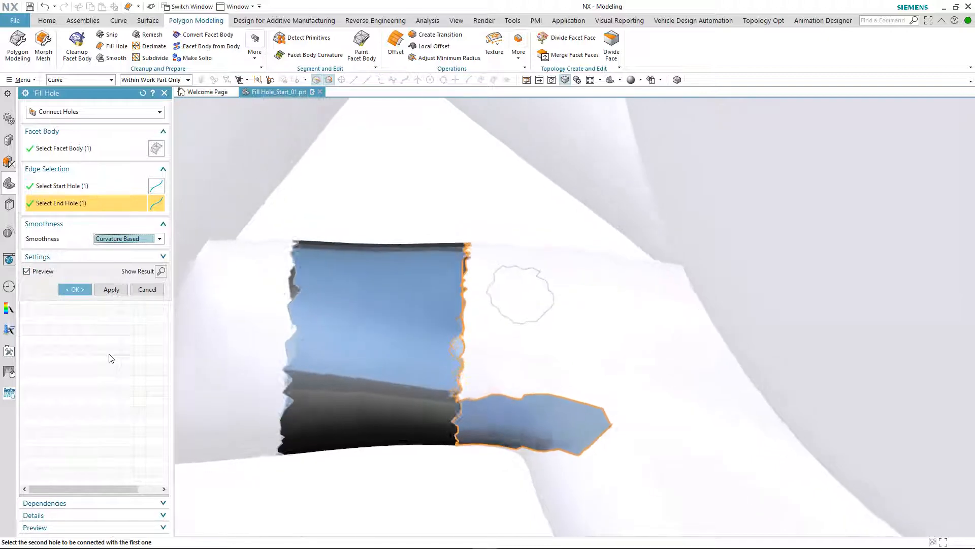
{"action": "left_click", "coordinate": [76, 290]}
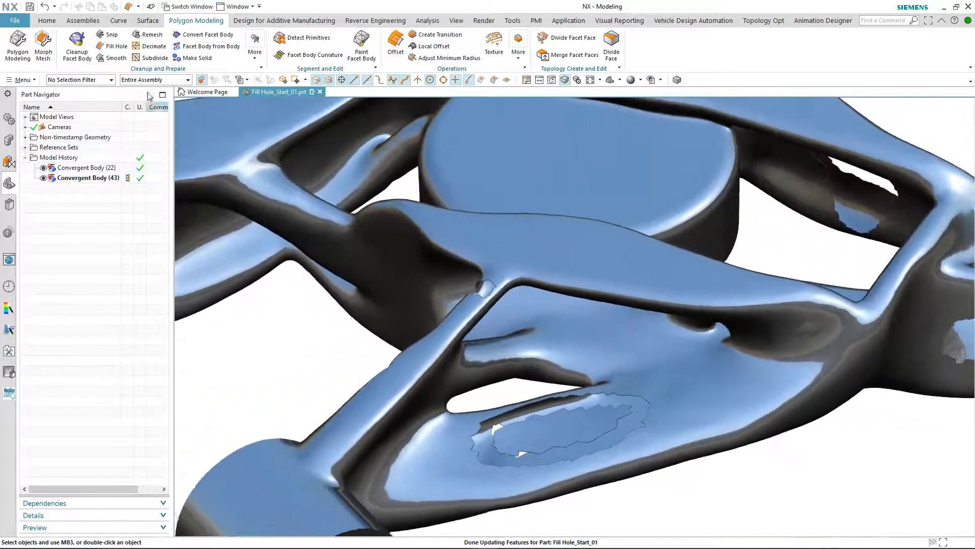
- Fill the ring-shaped gap between the elongated hole in Convergent Body (22) and the island of Convergent Body (43) with Fill Island, using Tangent Based smoothness
{"action": "left_click", "coordinate": [114, 45]}
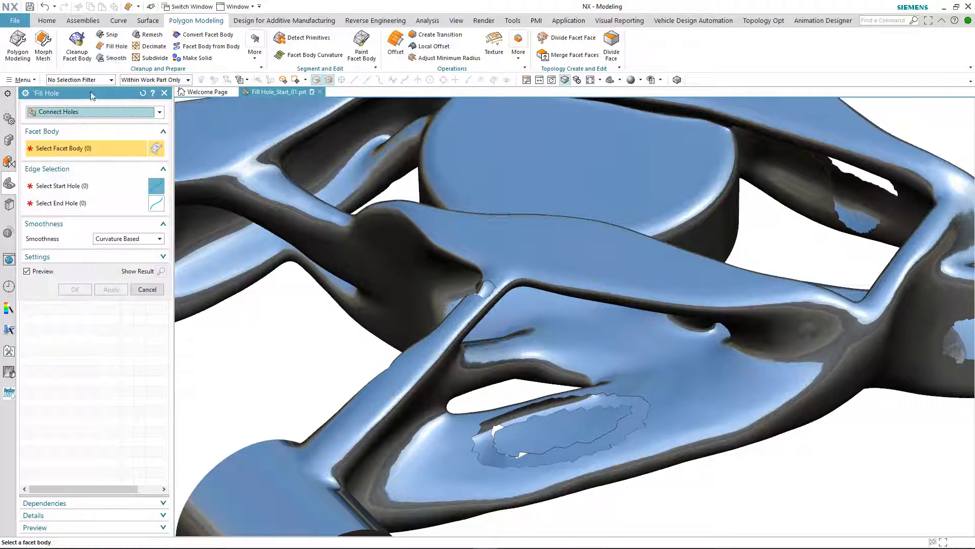
{"action": "left_click", "coordinate": [87, 113]}
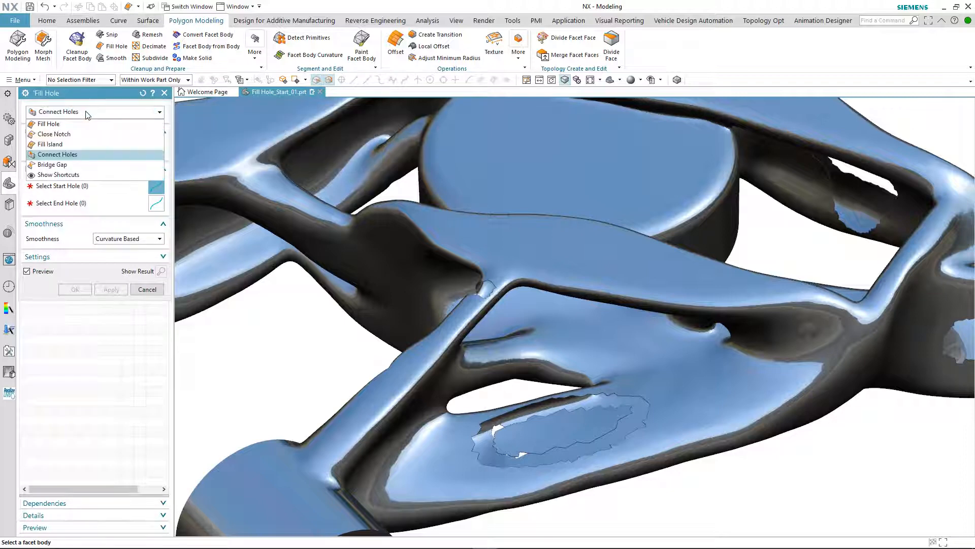
{"action": "left_click", "coordinate": [60, 144]}
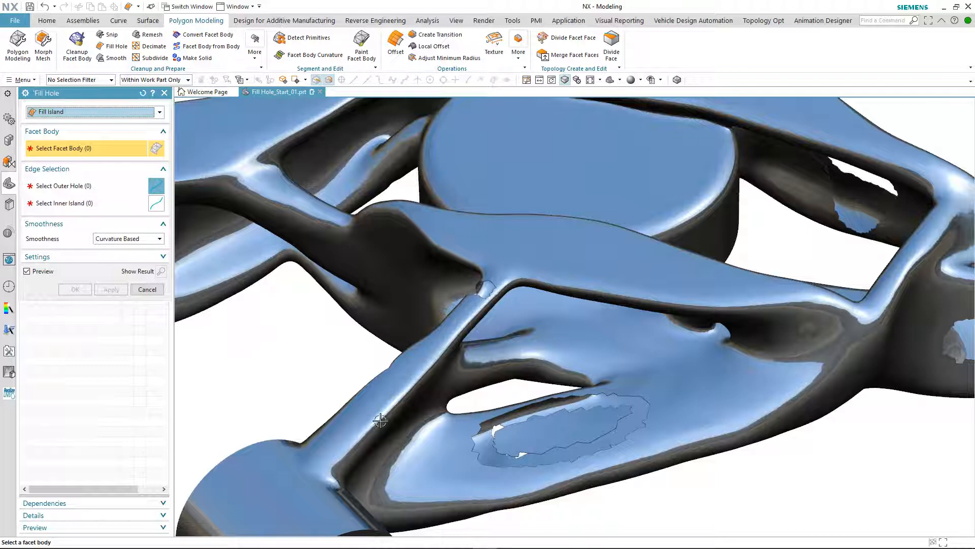
{"action": "left_click", "coordinate": [426, 418]}
{"action": "left_click", "coordinate": [531, 438]}
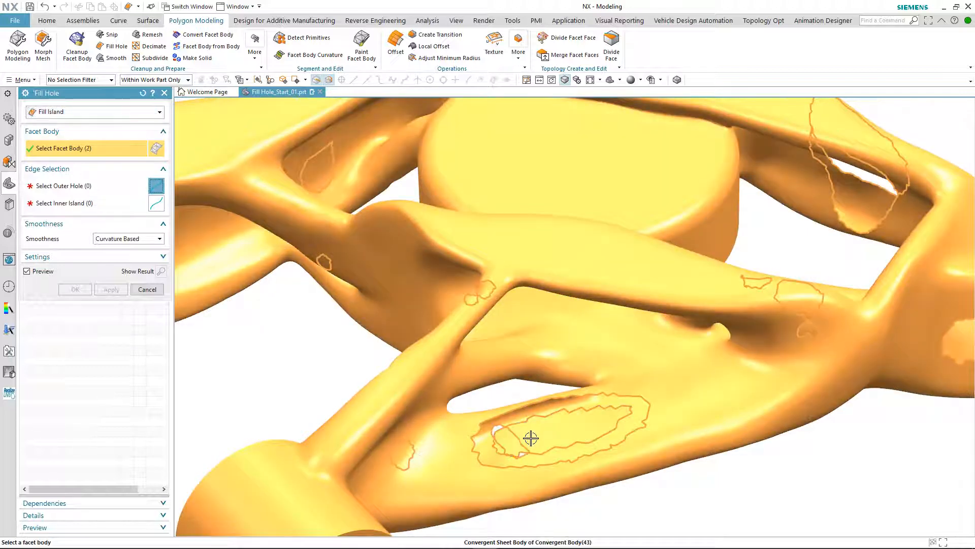
{"action": "middle_click", "coordinate": [334, 350]}
{"action": "left_click", "coordinate": [475, 434]}
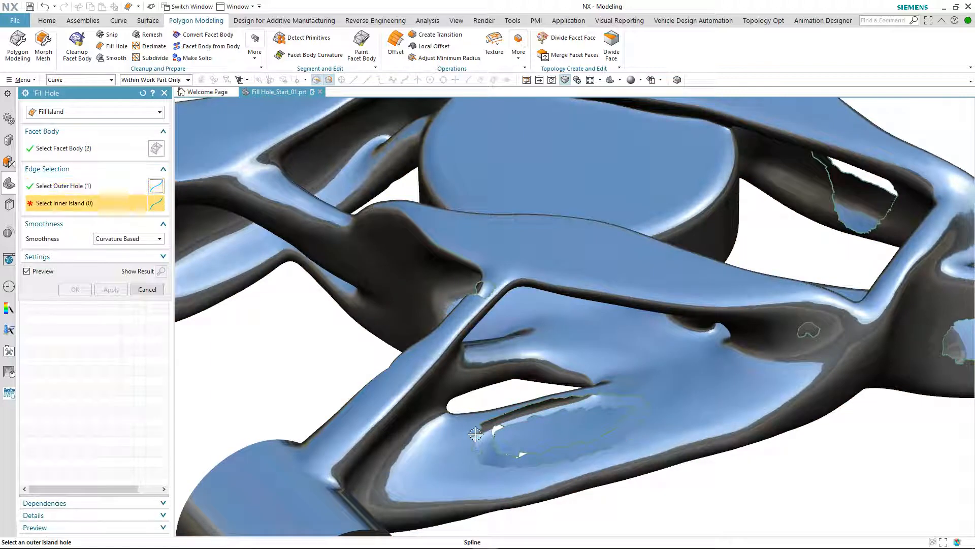
{"action": "scroll", "coordinate": [505, 460], "scroll_direction": "up", "scroll_amount": 5}
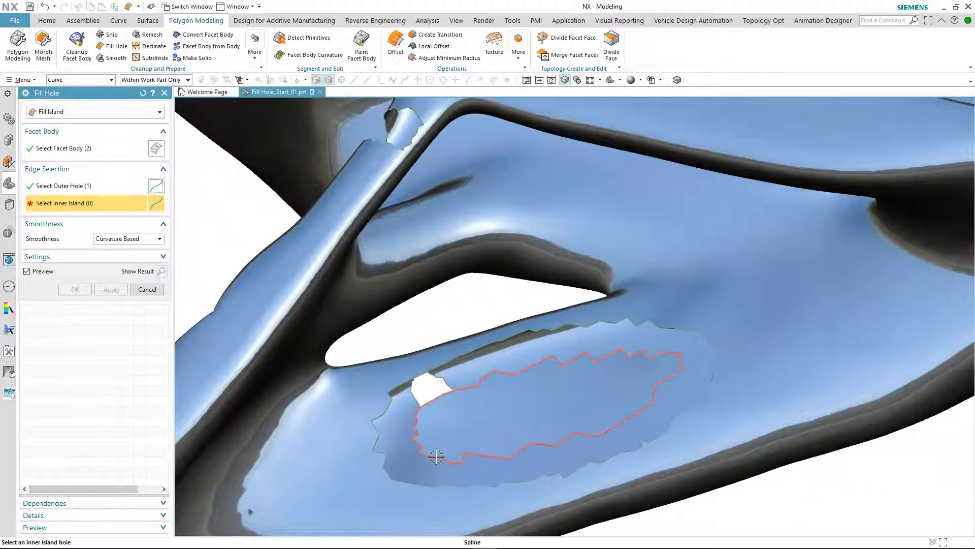
{"action": "left_click", "coordinate": [436, 456]}
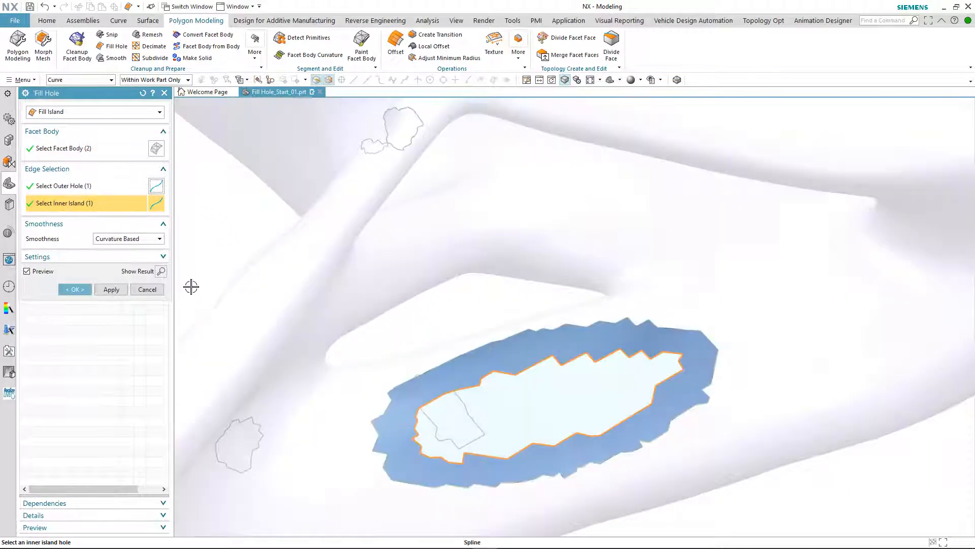
{"action": "left_click", "coordinate": [115, 239]}
{"action": "left_click", "coordinate": [113, 267]}
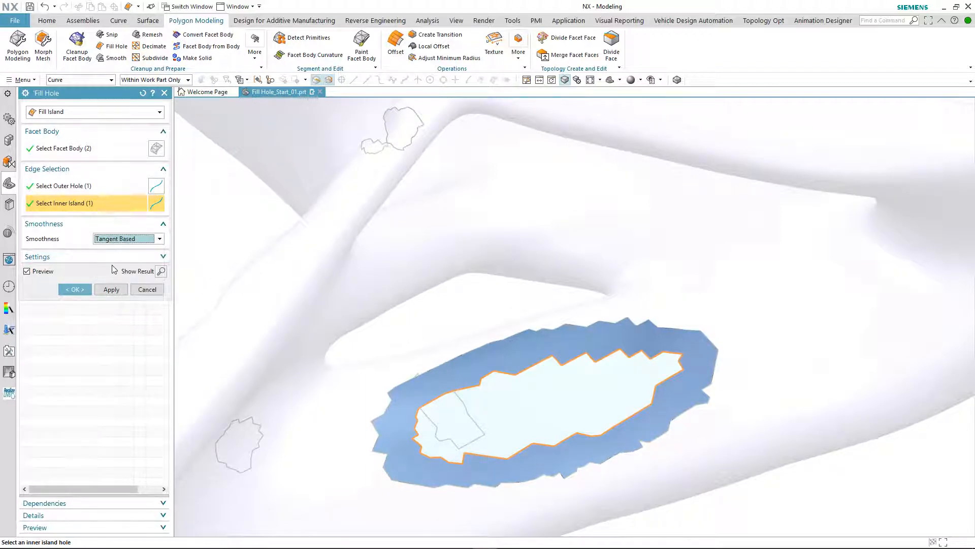
{"action": "left_click", "coordinate": [62, 289]}
- Inspect the island fill's blend into the surrounding surface with the face edges hidden, and restore the face edges
{"action": "scroll", "coordinate": [215, 255], "scroll_direction": "down", "scroll_amount": 3}
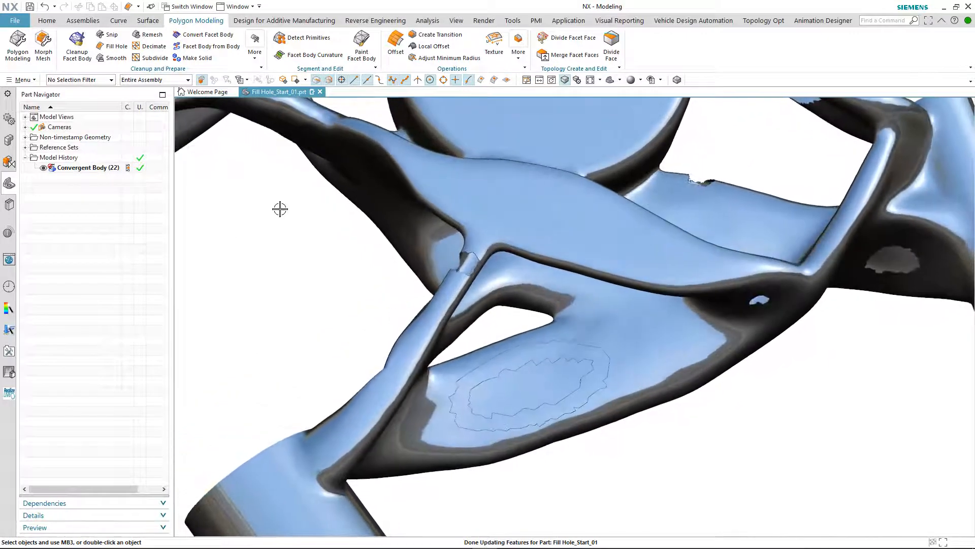
{"action": "left_click", "coordinate": [456, 20]}
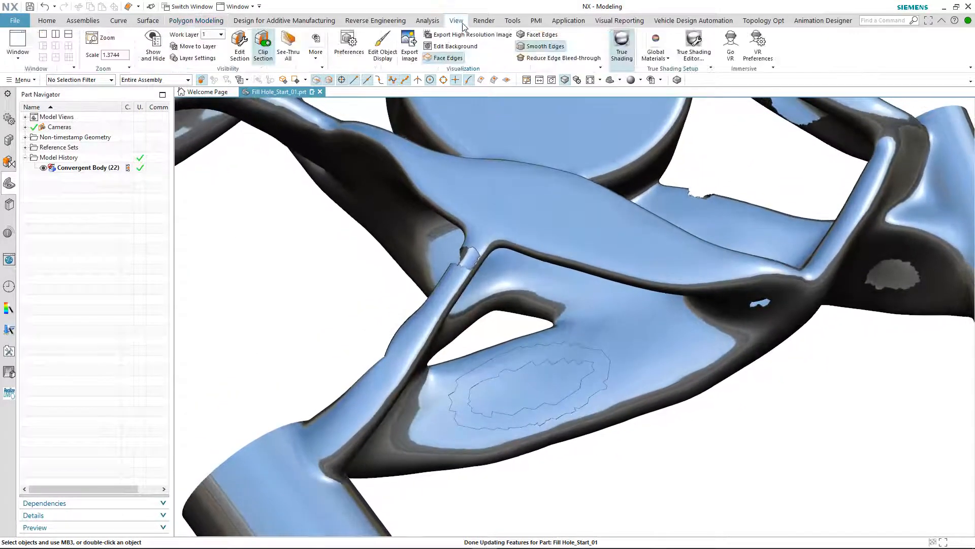
{"action": "left_click", "coordinate": [445, 58]}
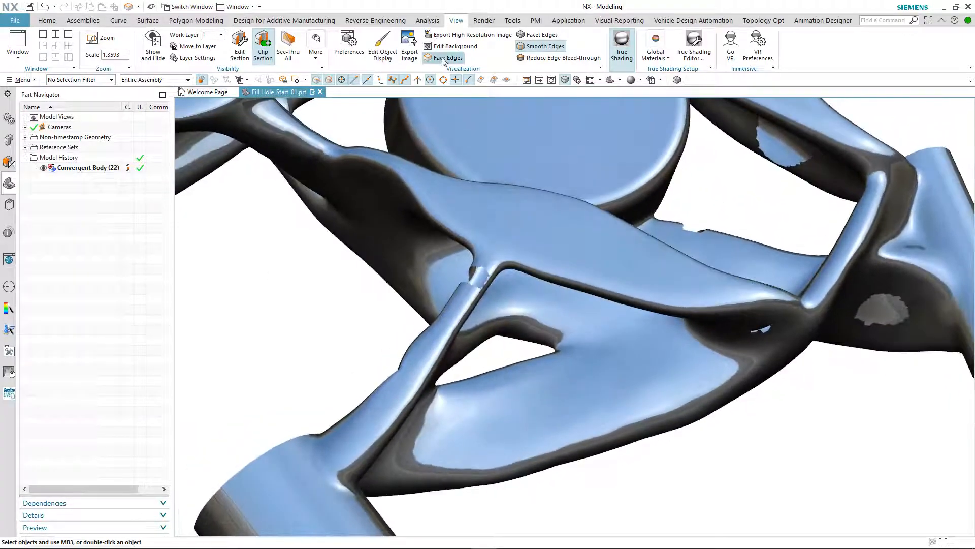
{"action": "left_click", "coordinate": [445, 57]}
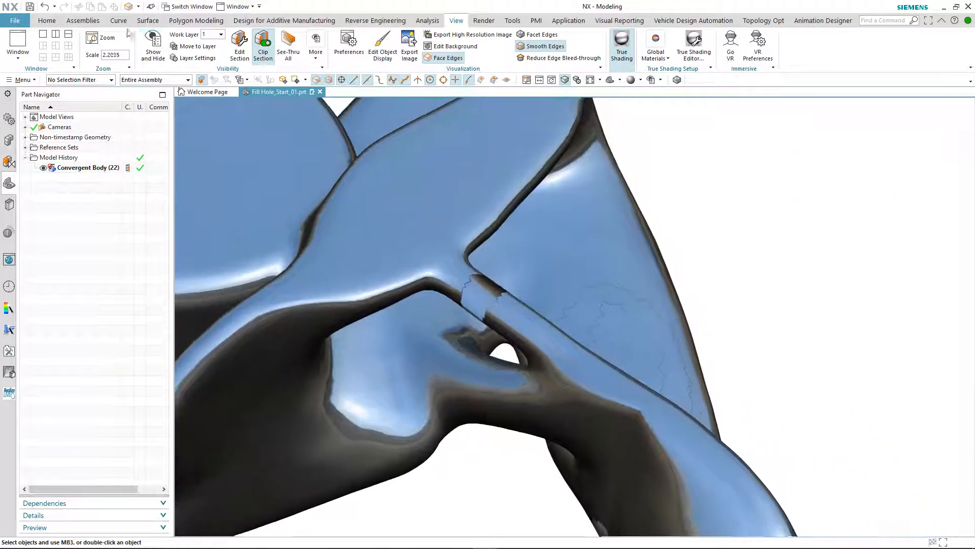
- Define a Bridge Gap fill on Convergent Body (22) from two start-edge vertices to two end-edge vertices across the opening in the broken strut
{"action": "left_click", "coordinate": [196, 20]}
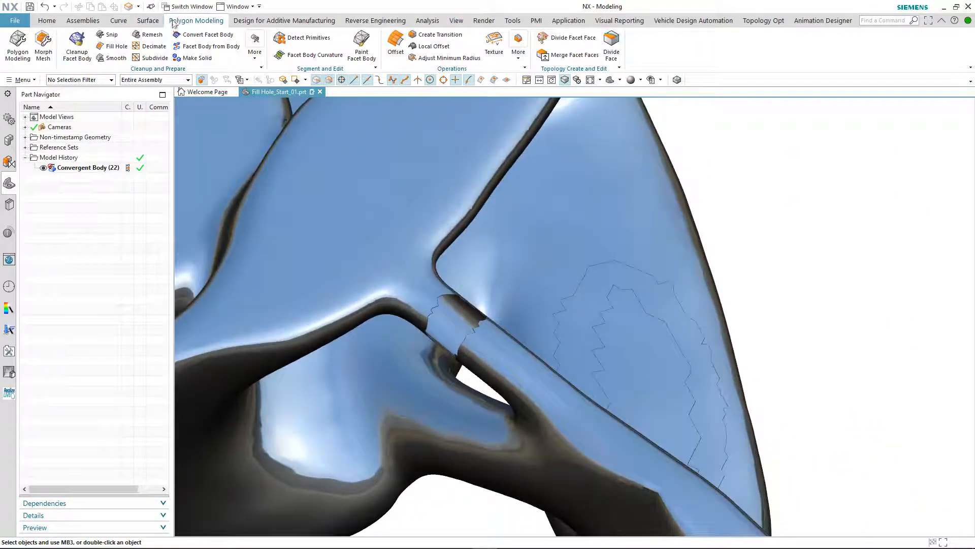
{"action": "left_click", "coordinate": [112, 45]}
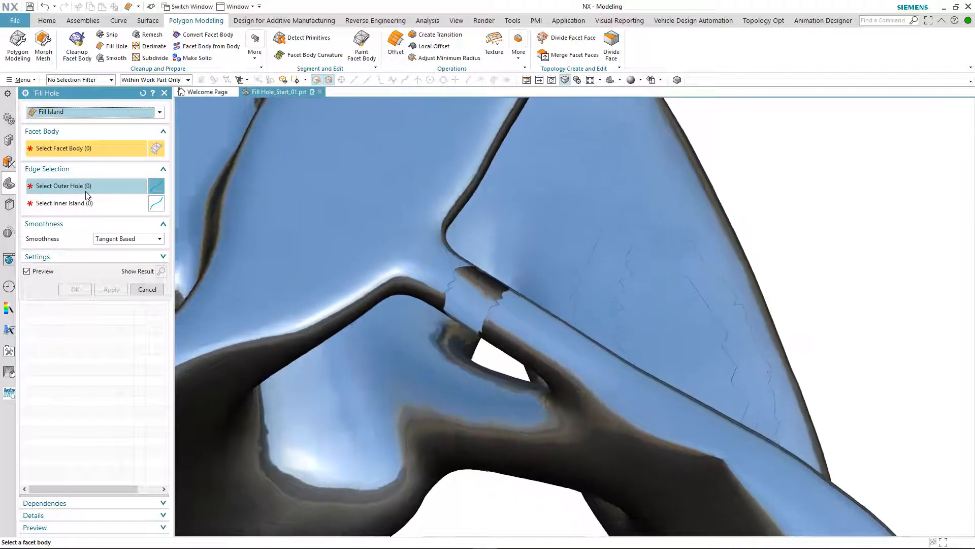
{"action": "left_click", "coordinate": [81, 112]}
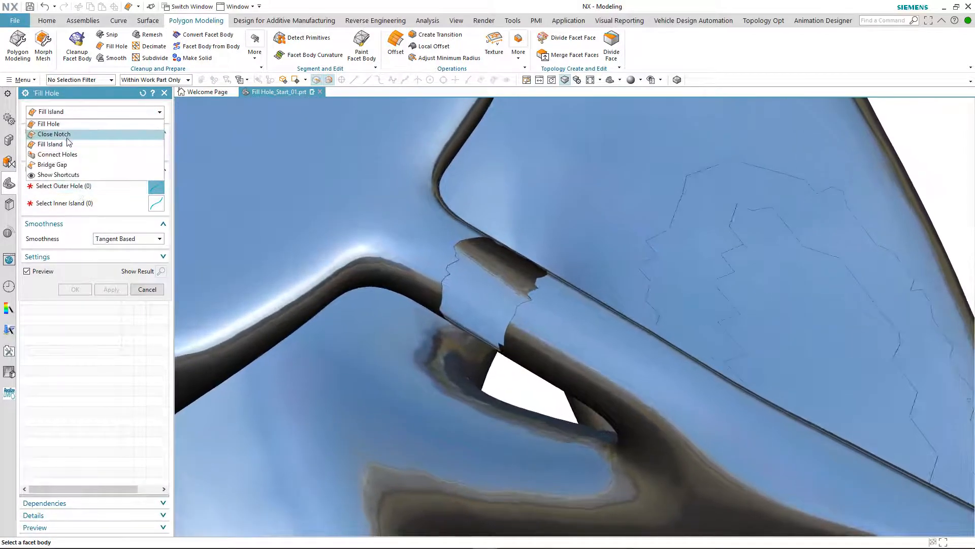
{"action": "left_click", "coordinate": [63, 167]}
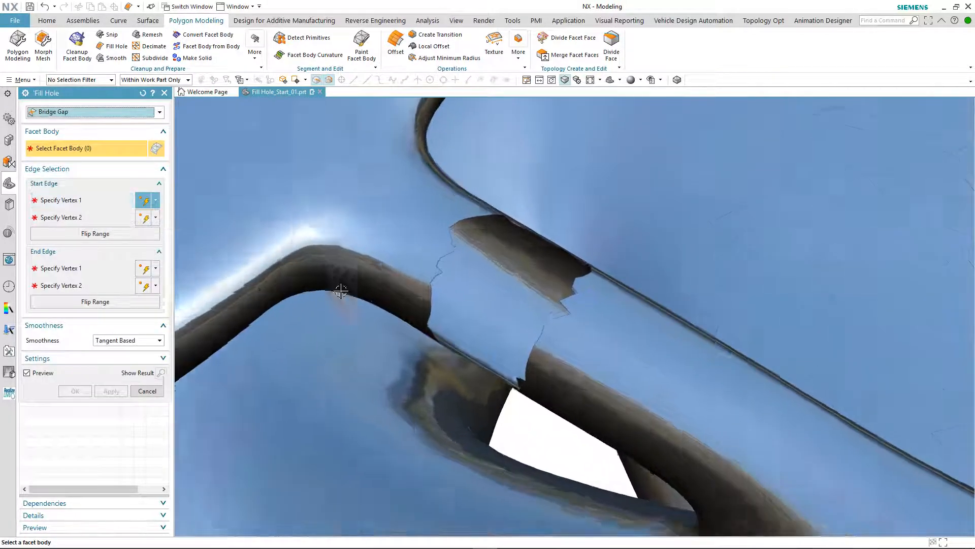
{"action": "left_click", "coordinate": [384, 246]}
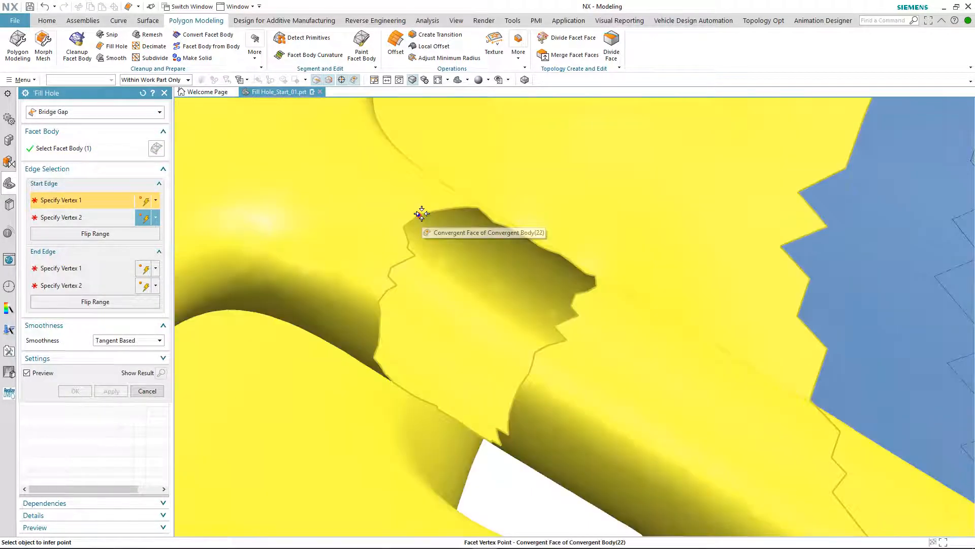
{"action": "left_click", "coordinate": [418, 217]}
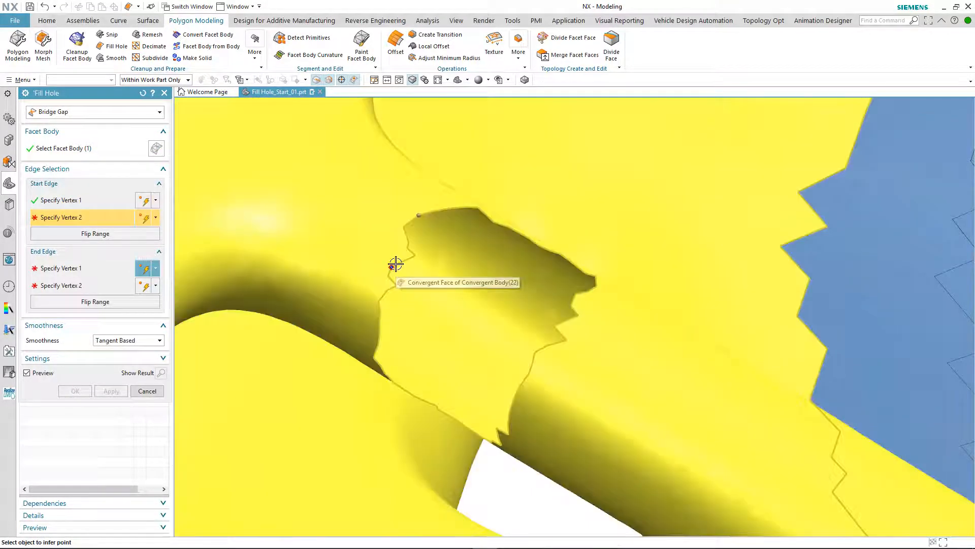
{"action": "left_click", "coordinate": [392, 266]}
{"action": "middle_click_drag", "start_coordinate": [450, 323], "coordinate": [396, 307]}
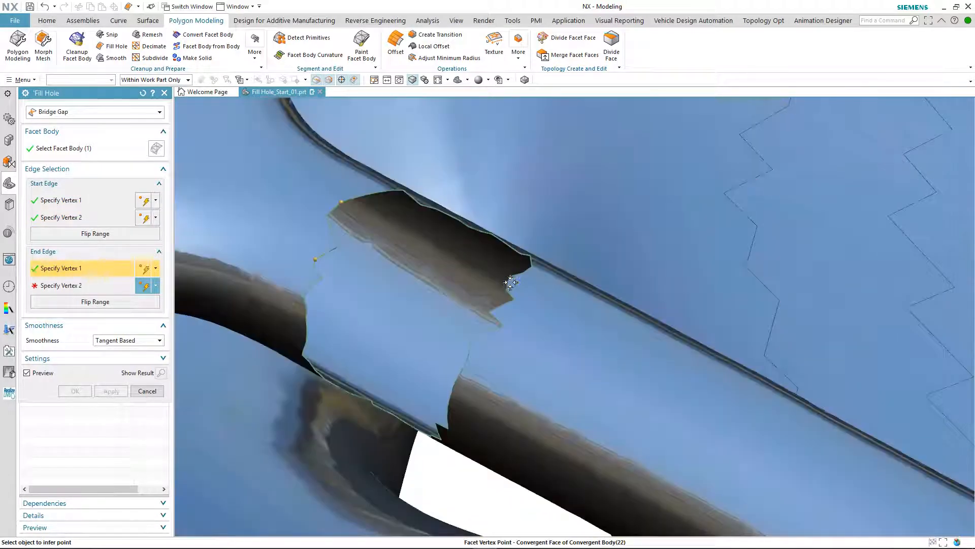
{"action": "left_click", "coordinate": [510, 278]}
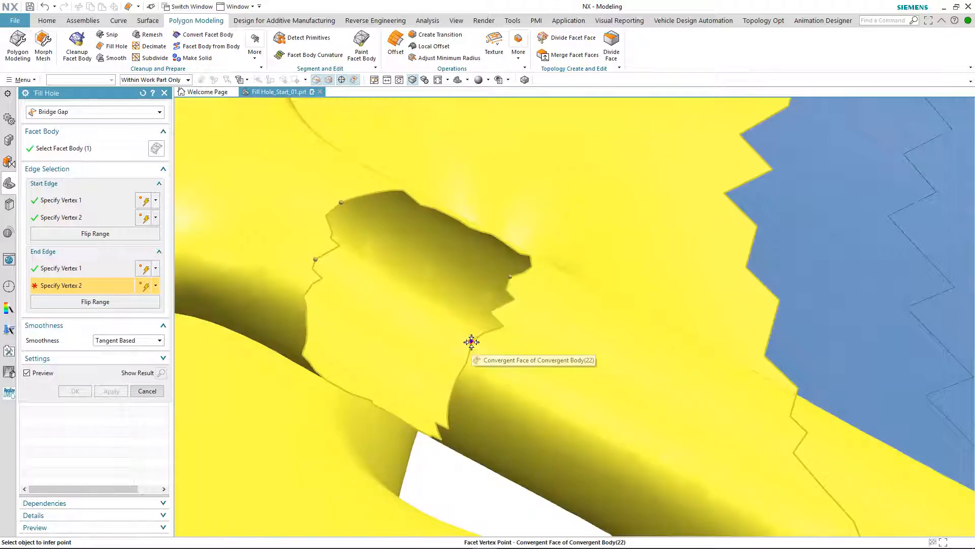
{"action": "left_click", "coordinate": [471, 340]}
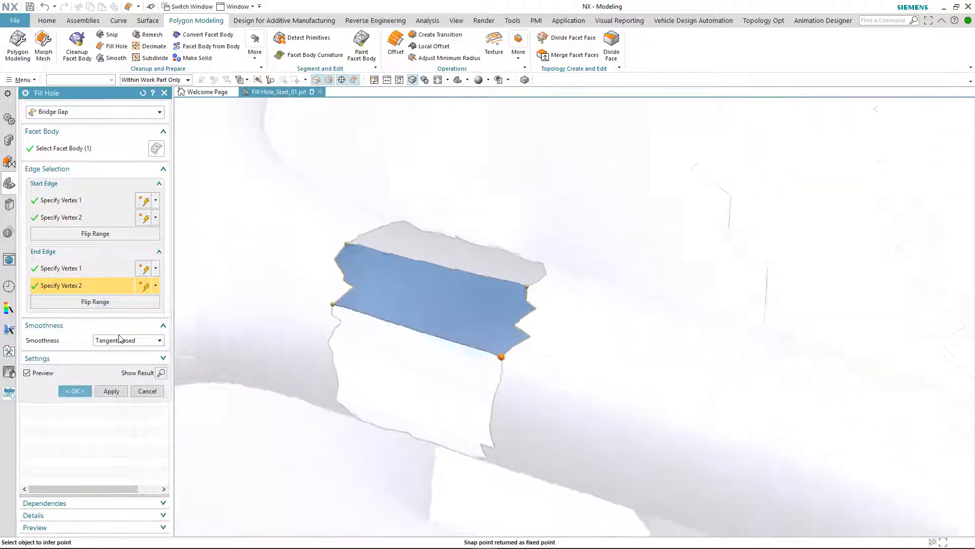
- Preview the bridge with Refined and Curvature Based smoothness, and create it with Tangent Based smoothness
{"action": "left_click", "coordinate": [119, 340]}
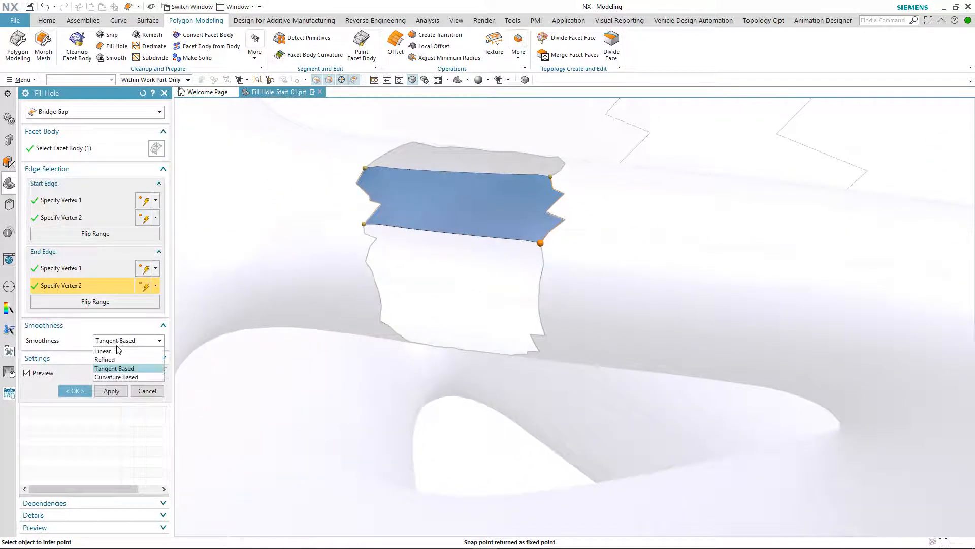
{"action": "left_click", "coordinate": [115, 361]}
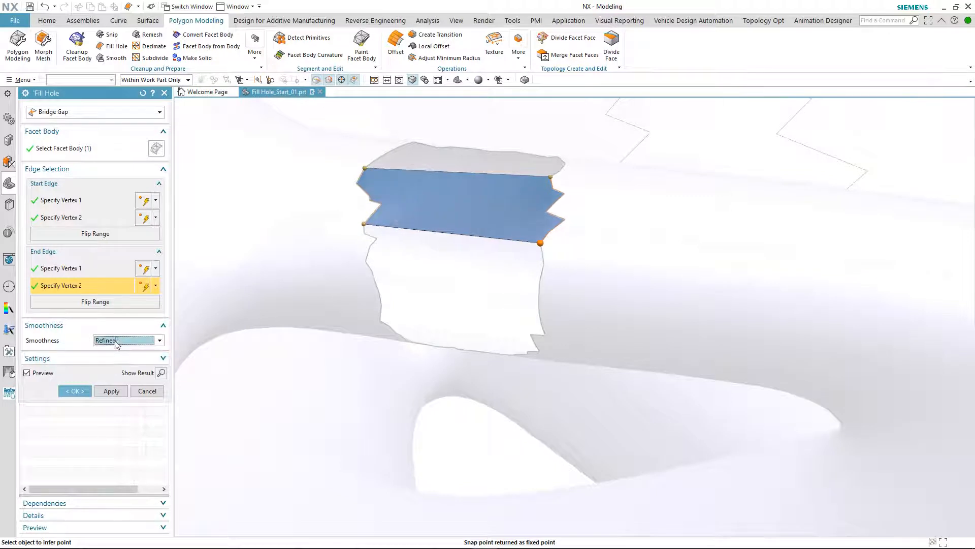
{"action": "left_click", "coordinate": [117, 341]}
{"action": "left_click", "coordinate": [117, 379]}
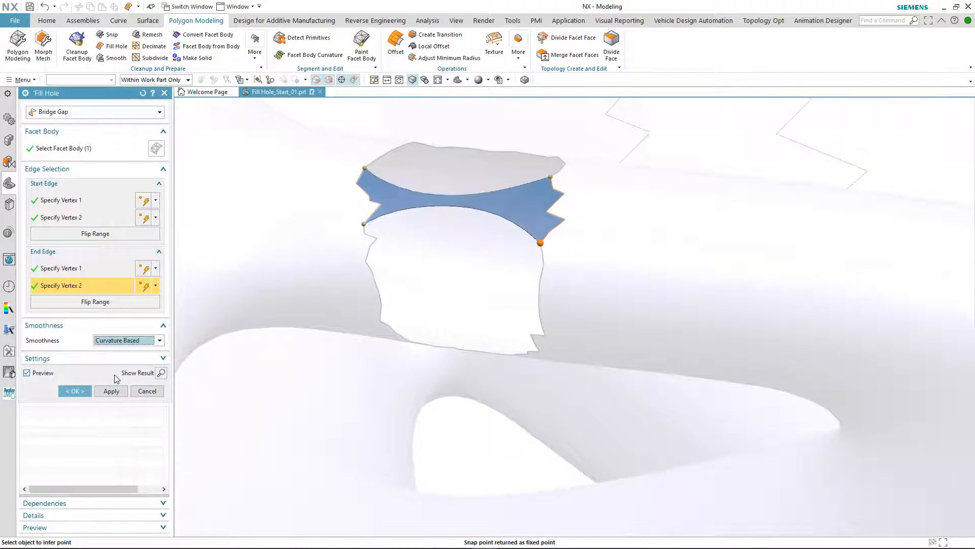
{"action": "left_click", "coordinate": [118, 341]}
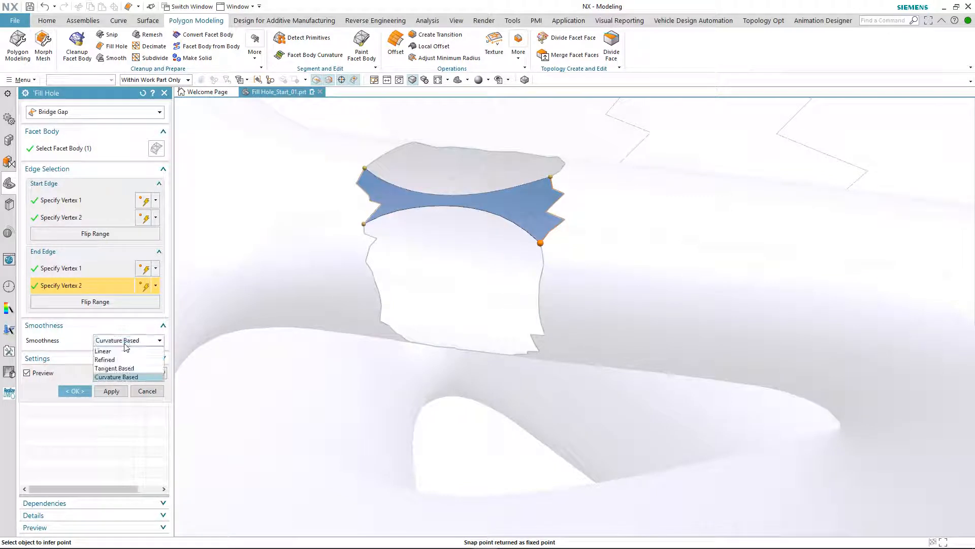
{"action": "left_click", "coordinate": [115, 368]}
{"action": "left_click", "coordinate": [108, 390]}
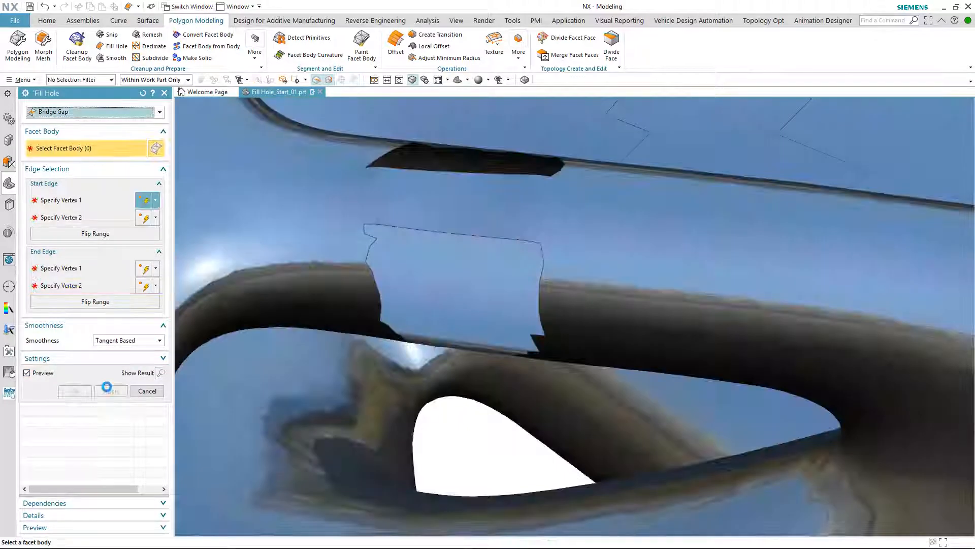
- Fill all remaining holes in Convergent Body (22) with Fill Hole, using the All selection method and Tangent Based smoothness, and hide the face edges
{"action": "middle_click_drag", "start_coordinate": [418, 250], "coordinate": [355, 161]}
{"action": "scroll", "coordinate": [583, 182], "scroll_direction": "down", "scroll_amount": 3}
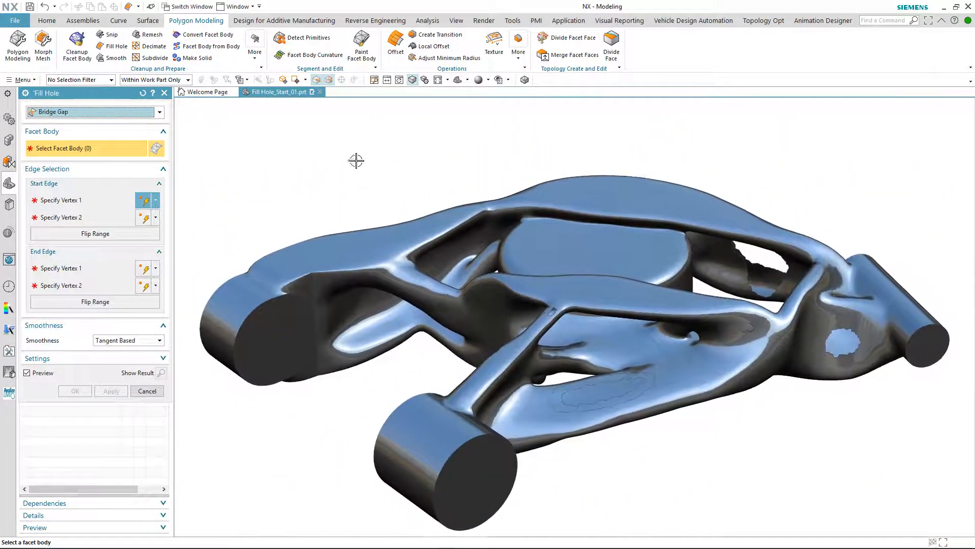
{"action": "left_click", "coordinate": [123, 116]}
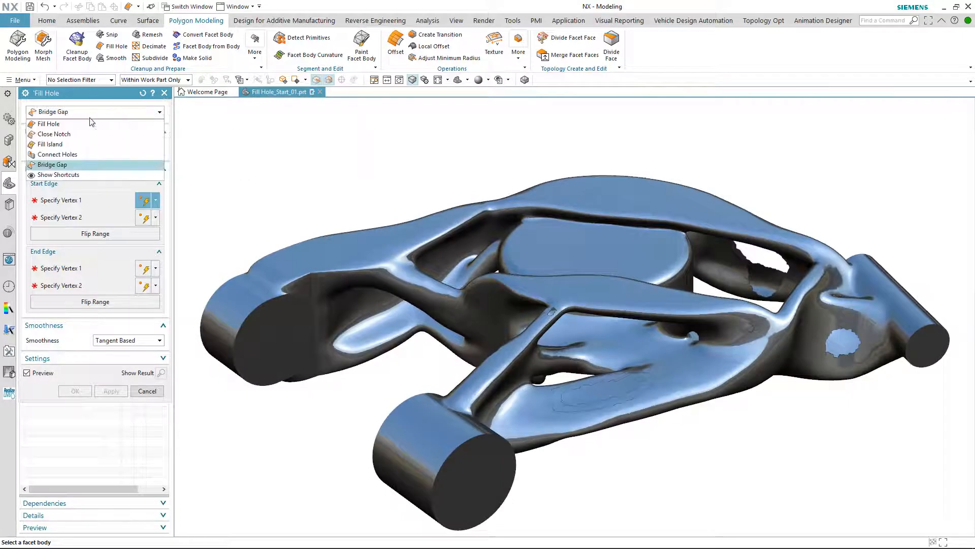
{"action": "left_click", "coordinate": [63, 124]}
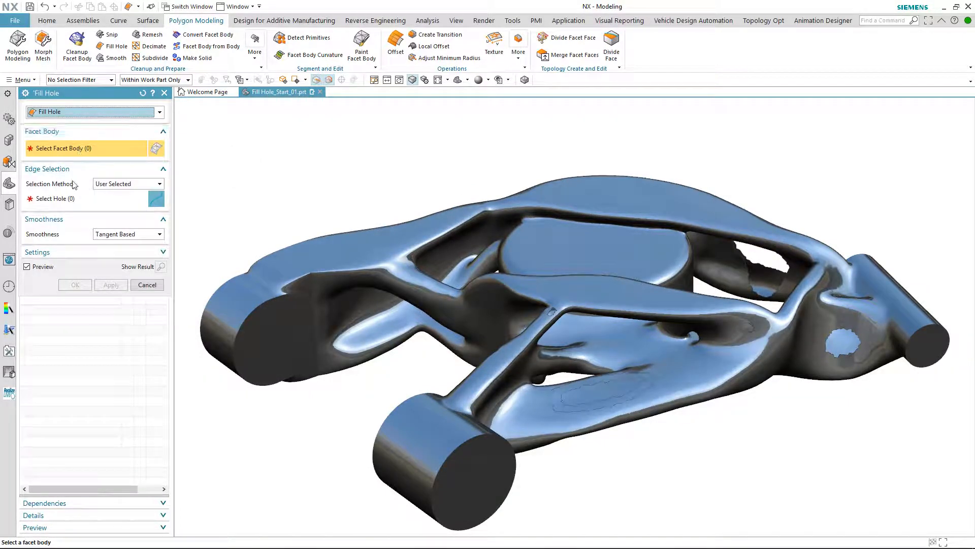
{"action": "left_click", "coordinate": [330, 249]}
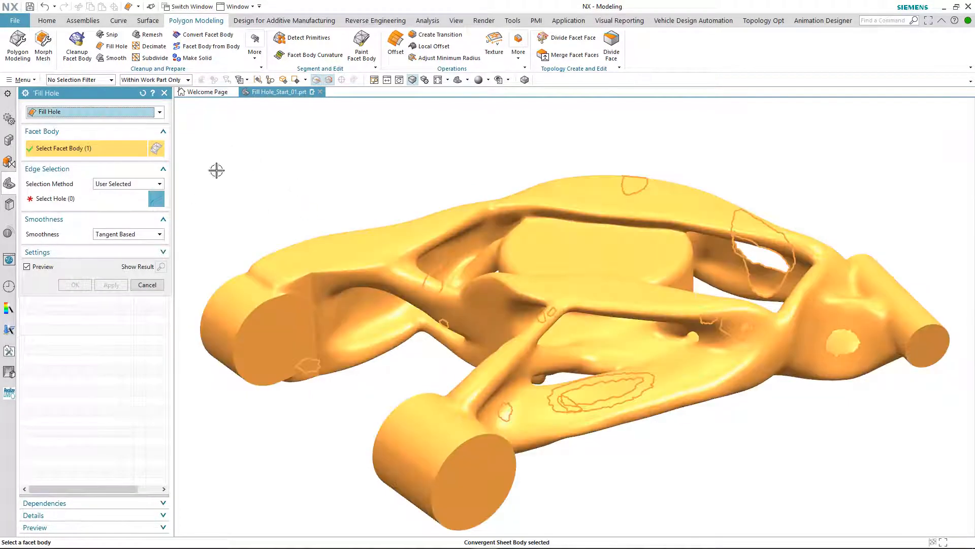
{"action": "left_click", "coordinate": [113, 184]}
{"action": "left_click", "coordinate": [99, 195]}
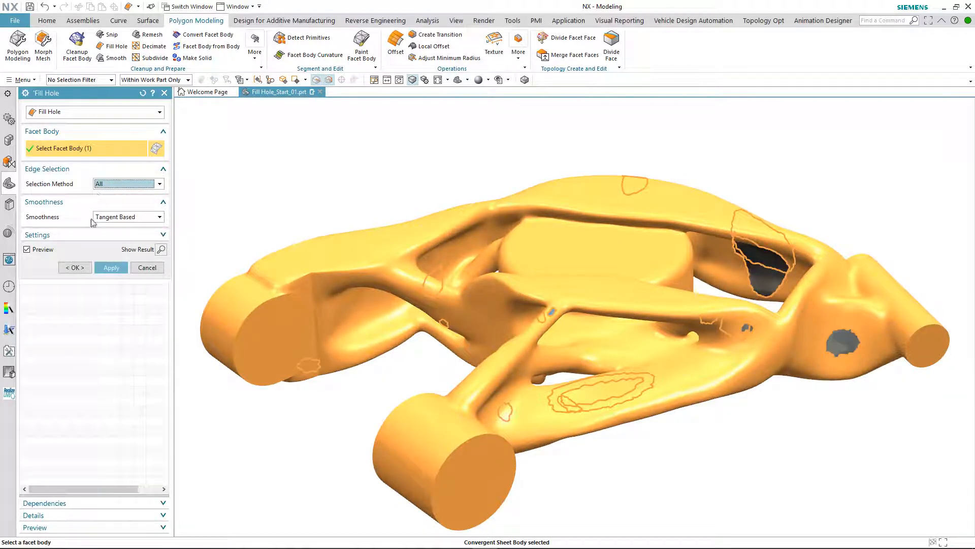
{"action": "left_click", "coordinate": [85, 267]}
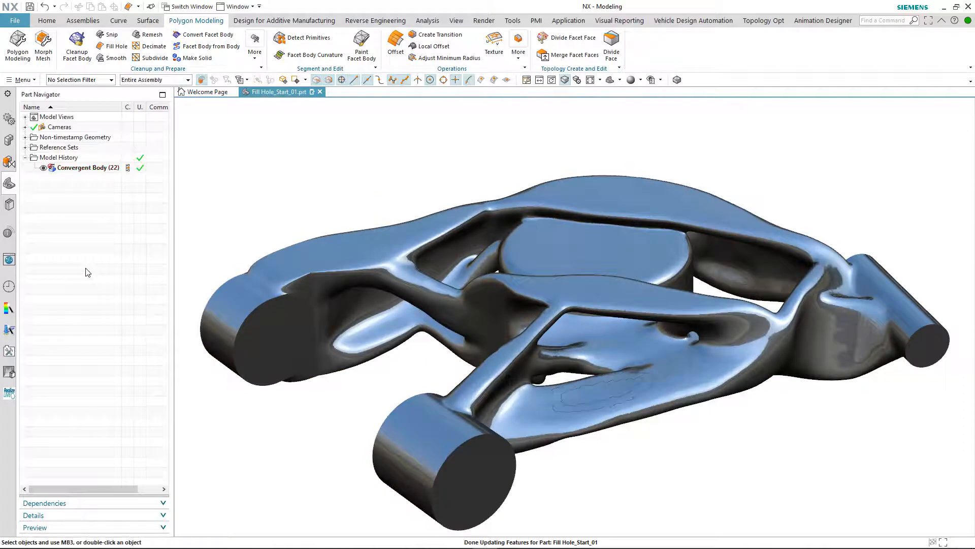
{"action": "left_click", "coordinate": [458, 21]}
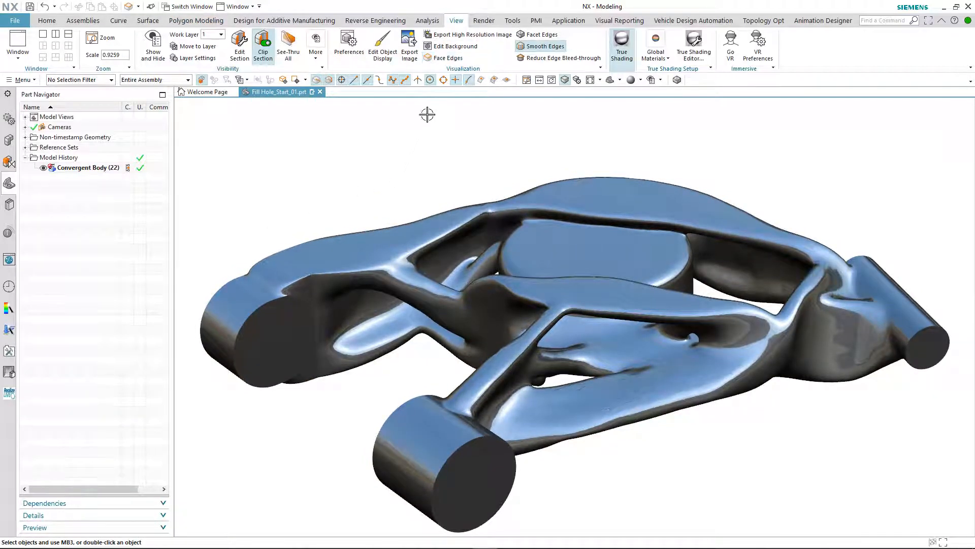
- Create a one-plane Y view section and move its plane through the repaired body to an offset of about -80.87
{"action": "middle_click_drag", "start_coordinate": [422, 115], "coordinate": [407, 123]}
{"action": "left_click", "coordinate": [9, 140]}
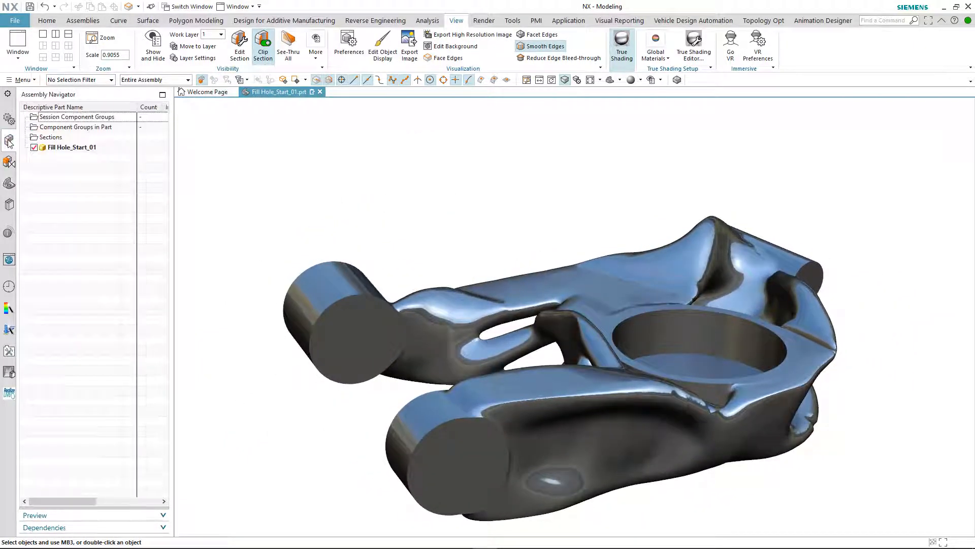
{"action": "right_click", "coordinate": [73, 137]}
{"action": "left_click", "coordinate": [114, 146]}
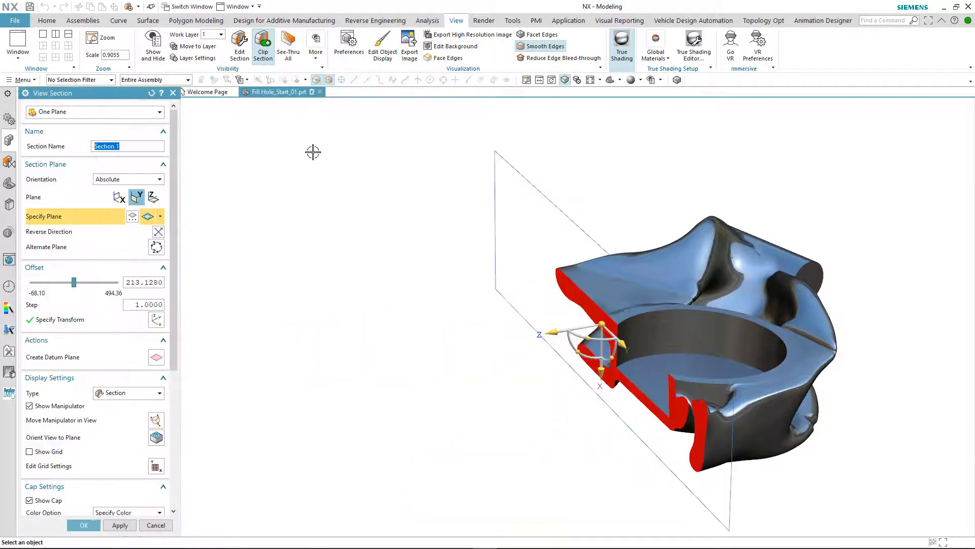
{"action": "middle_click_drag", "start_coordinate": [513, 355], "coordinate": [553, 337]}
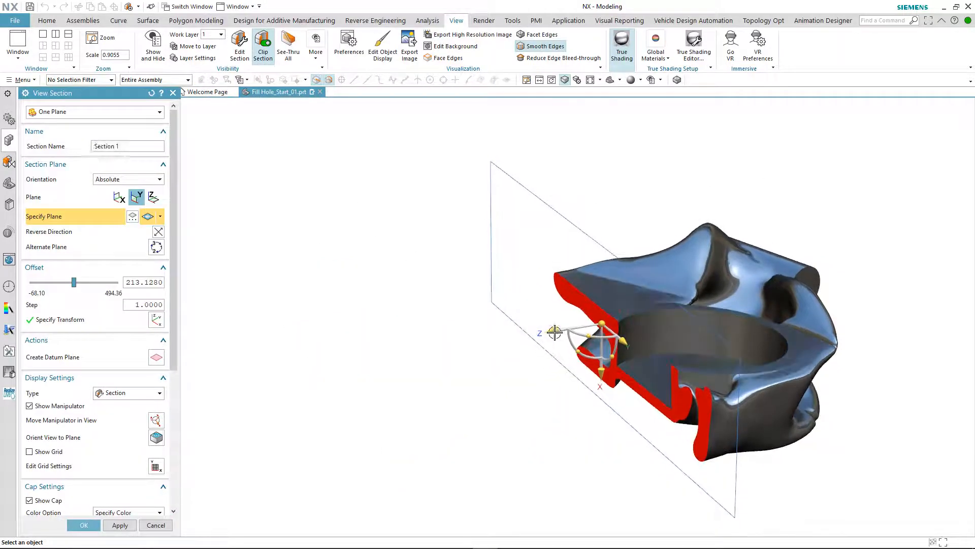
{"action": "left_click_drag", "start_coordinate": [554, 332], "coordinate": [217, 386]}
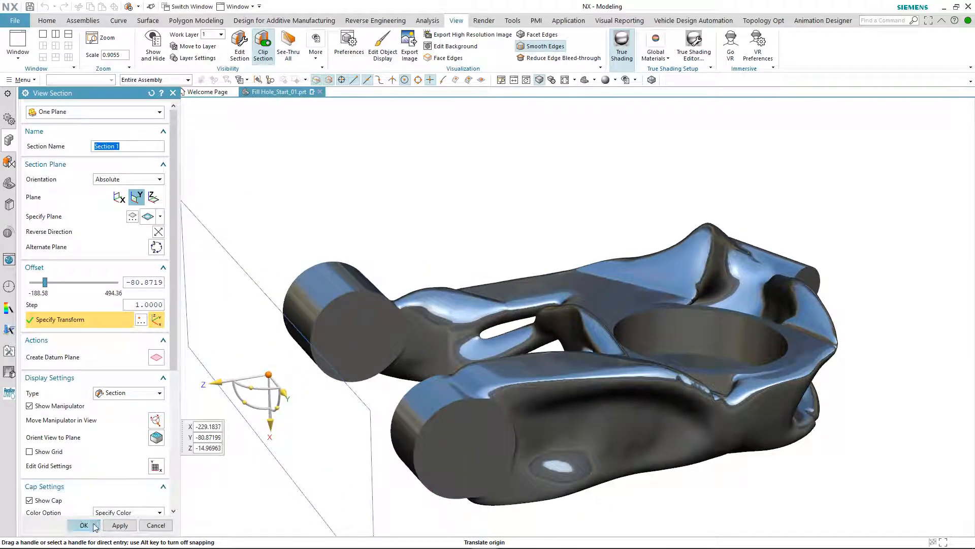
{"action": "left_click", "coordinate": [83, 524]}
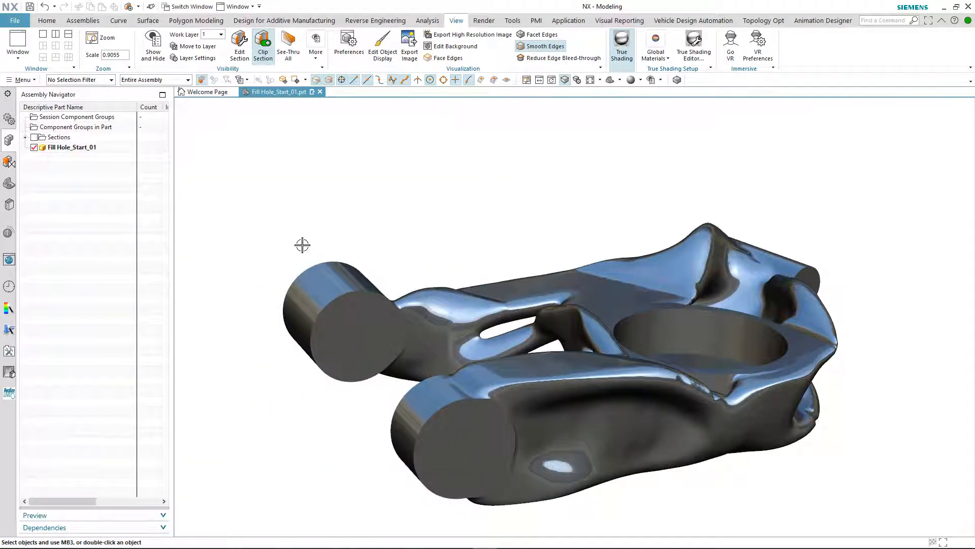